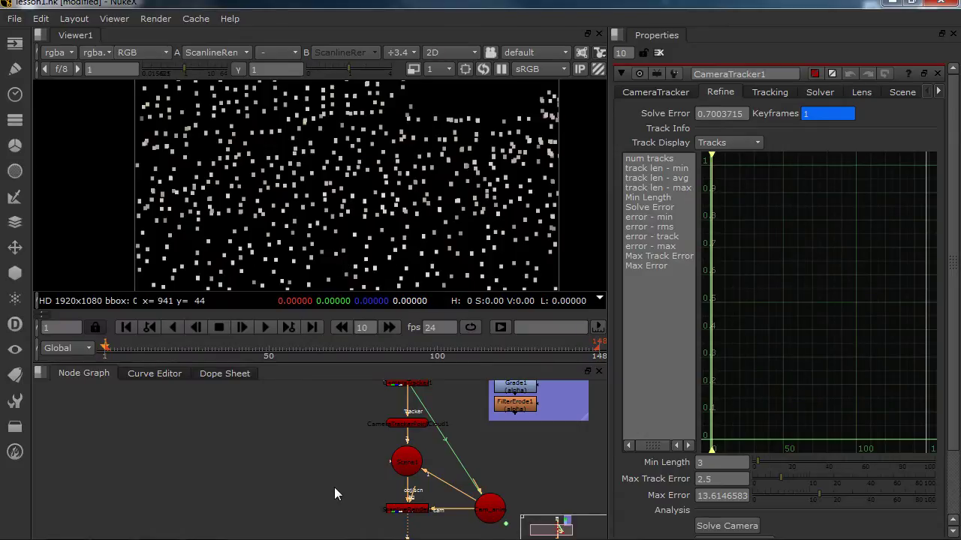
# Add an over Merge node with ScanlineRender1 as input A and the lens_corrected_1080 footage as input B, and compare its output with the render
pyautogui.press('m')
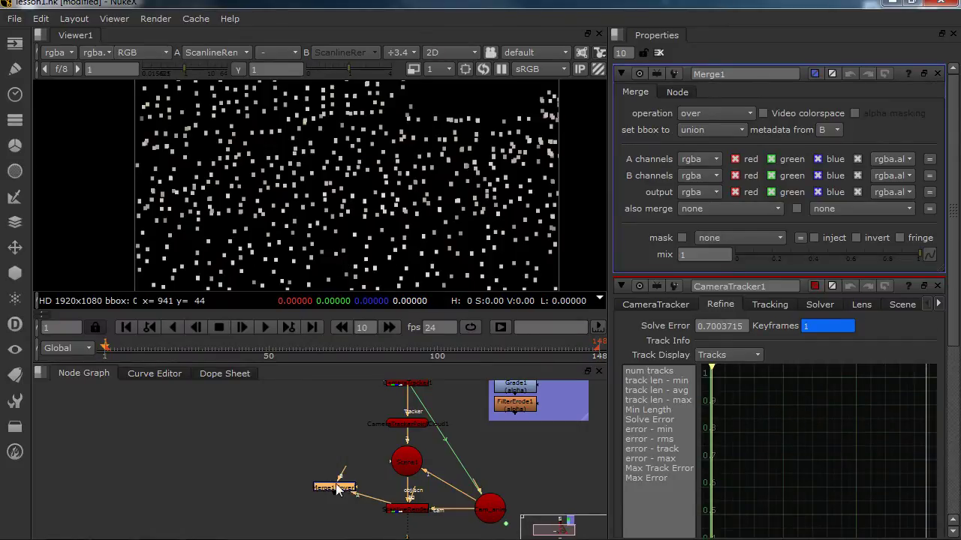
pyautogui.moveTo(335, 484); pyautogui.dragTo(402, 391)
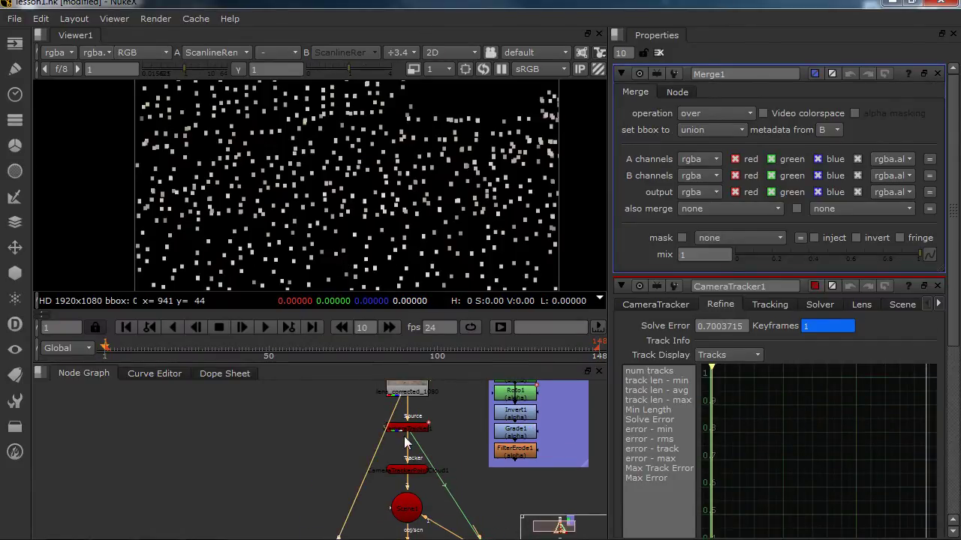
pyautogui.moveTo(405, 443); pyautogui.dragTo(398, 467, button='middle')
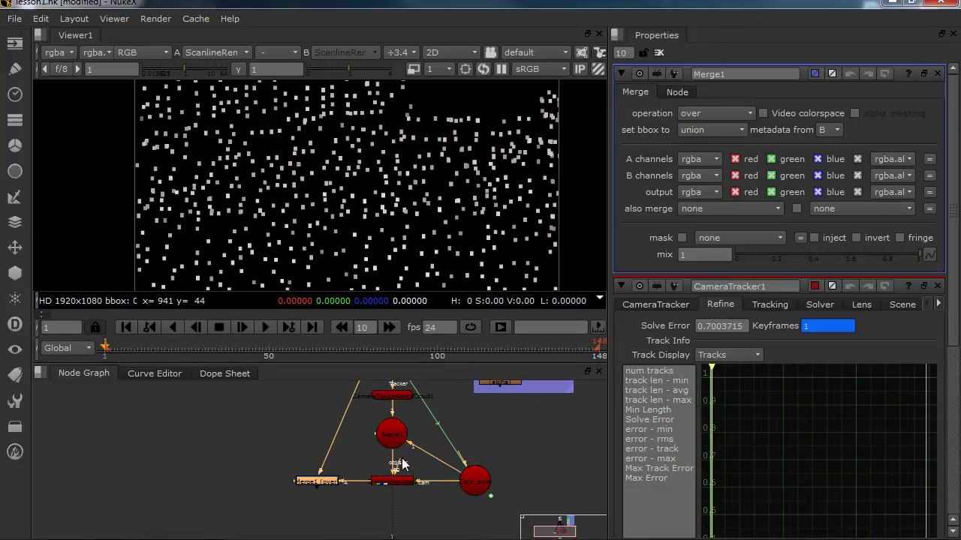
pyautogui.moveTo(402, 459); pyautogui.dragTo(393, 407)
pyautogui.moveTo(380, 483); pyautogui.dragTo(378, 394, button='middle')
pyautogui.click(390, 481)
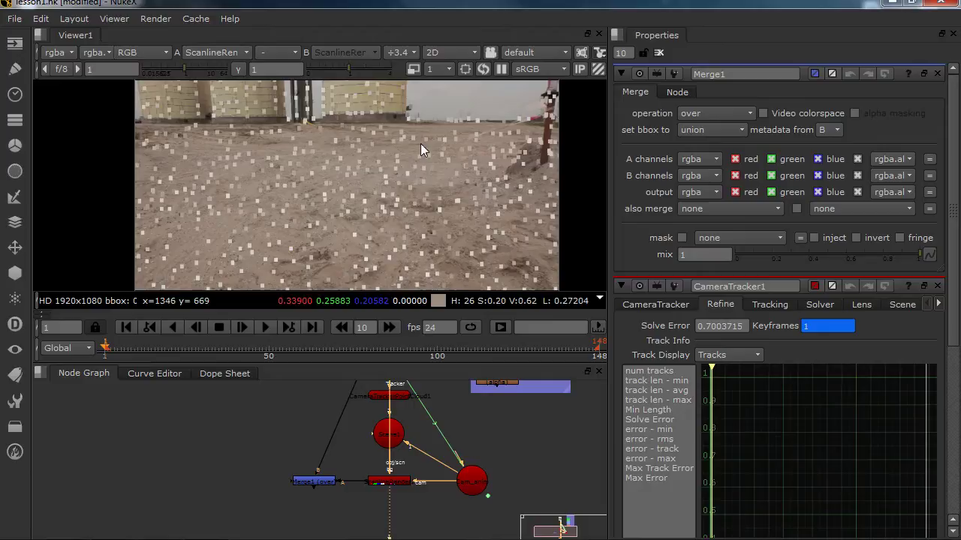
pyautogui.moveTo(324, 191); pyautogui.dragTo(334, 225, button='middle')
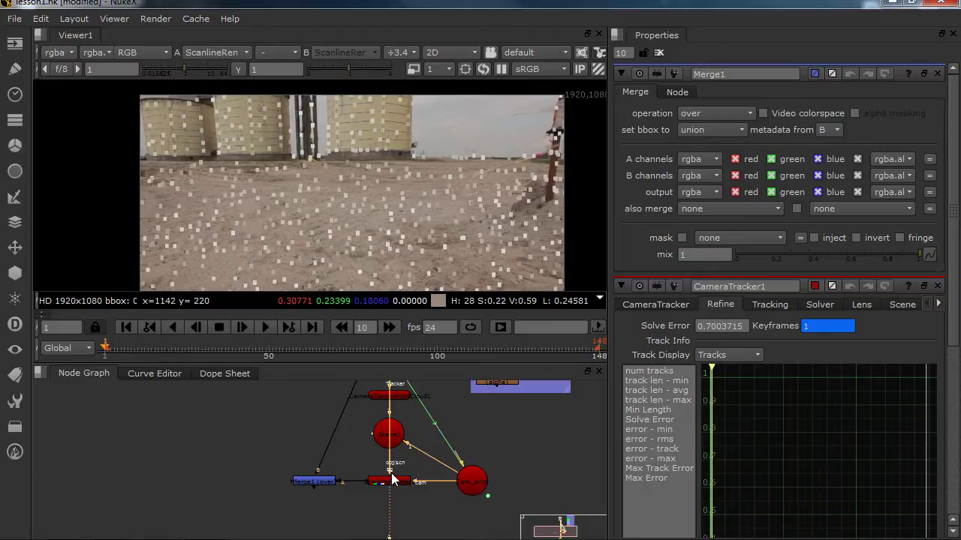
# View the Merge1 output and route its B connection through a dot level with the footage node
pyautogui.scroll(5, 392, 479)
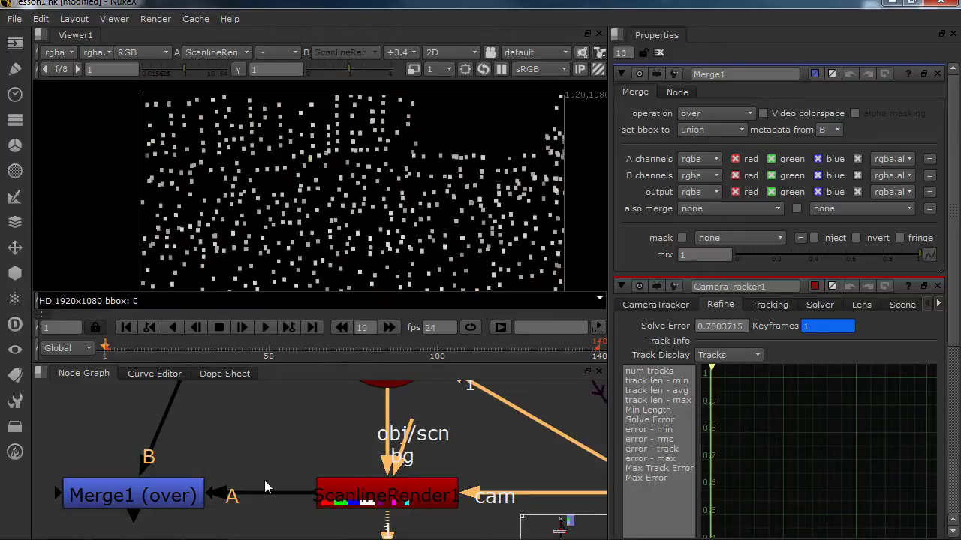
pyautogui.scroll(-5, 225, 465)
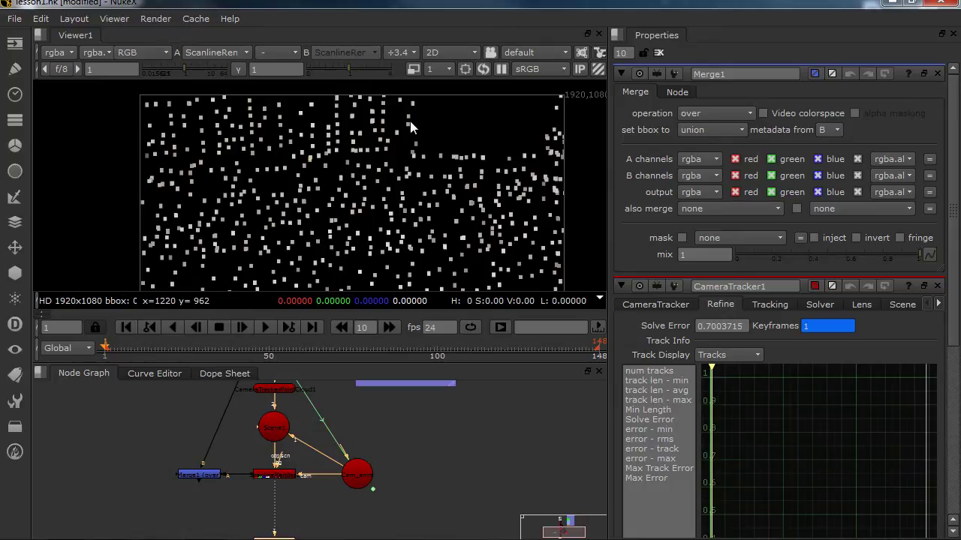
pyautogui.click(206, 475)
pyautogui.press('1')
pyautogui.press('f')
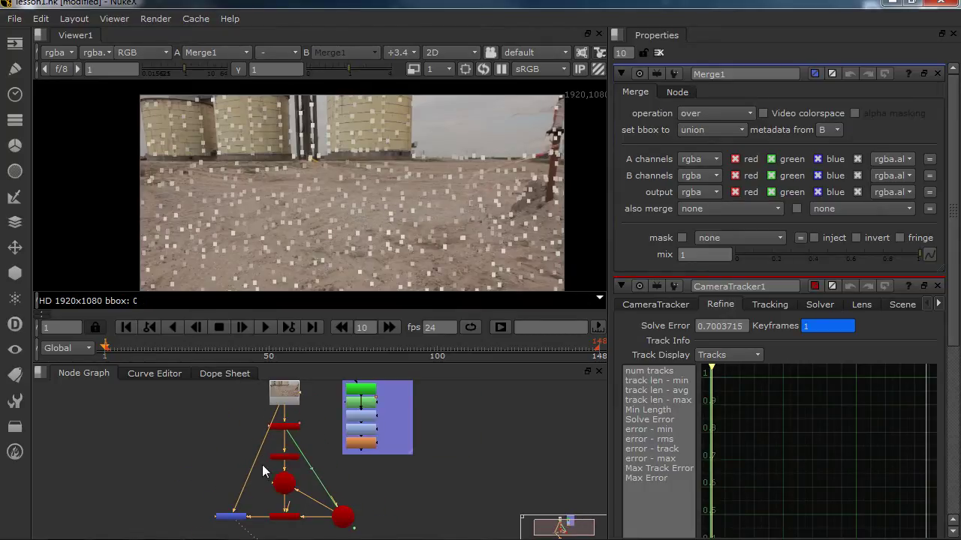
pyautogui.keyDown('ctrl'); pyautogui.moveTo(256, 466); pyautogui.dragTo(233, 400); pyautogui.keyUp('ctrl')
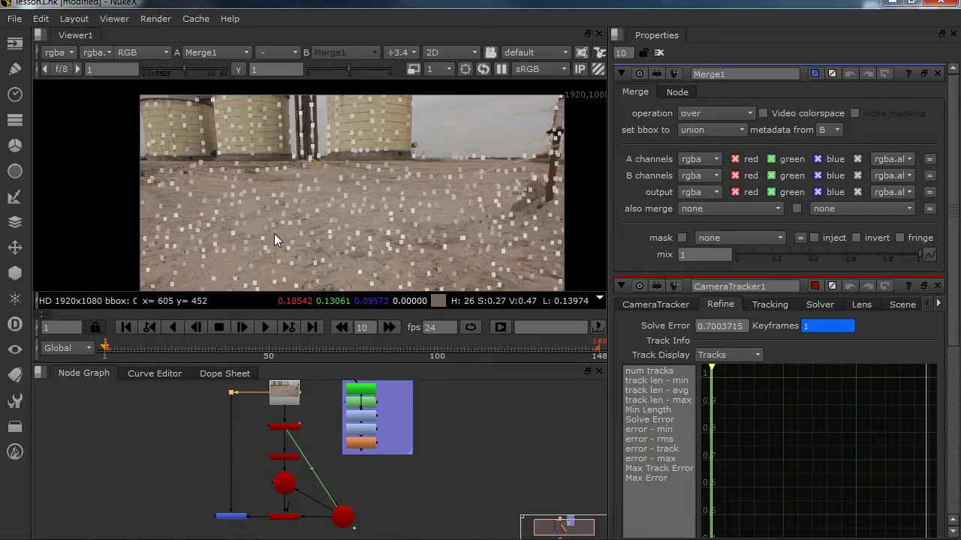
# Scrub through the shot to check how the merged point cloud follows the footage
pyautogui.scroll(-1, 300, 228)
pyautogui.moveTo(323, 251); pyautogui.dragTo(322, 241, button='middle')
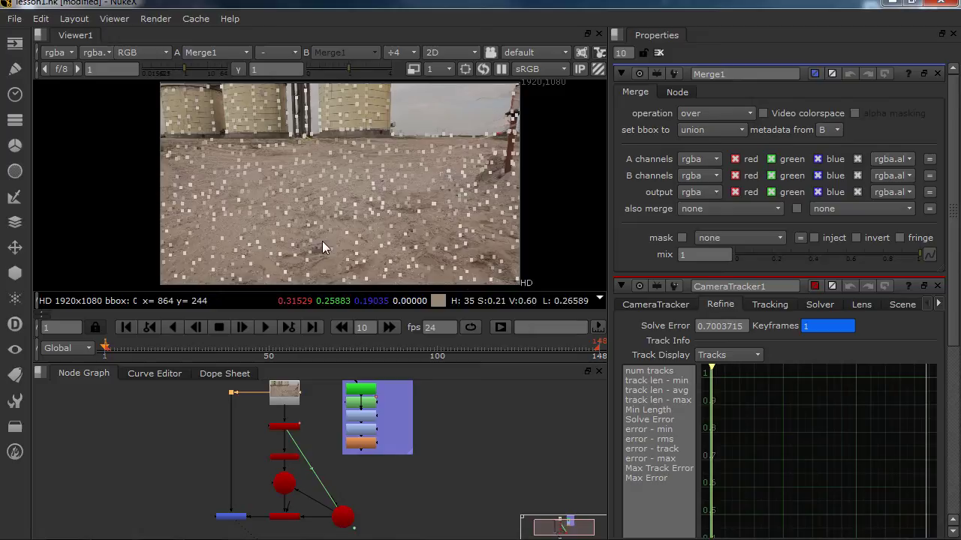
pyautogui.scroll(1, 338, 148)
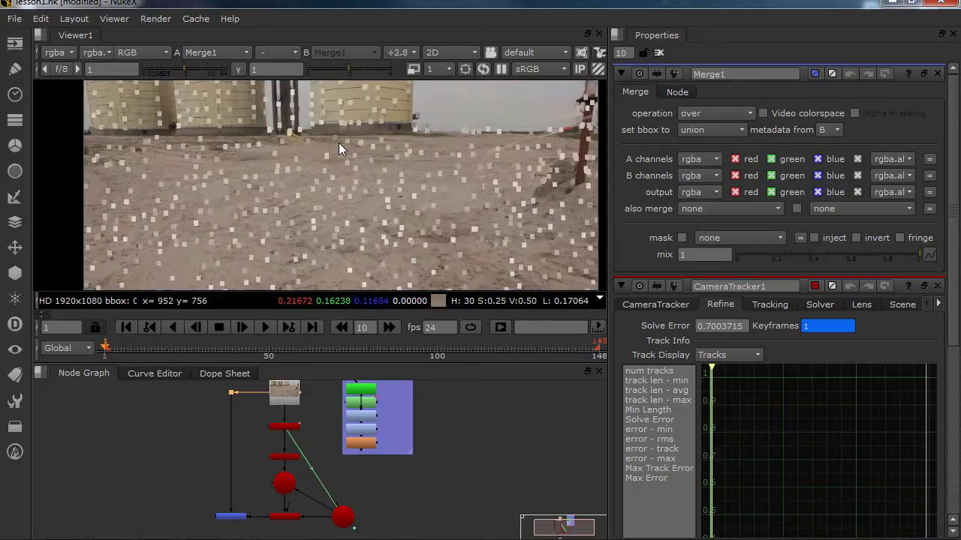
pyautogui.click(285, 346)
pyautogui.moveTo(288, 349); pyautogui.dragTo(544, 353)
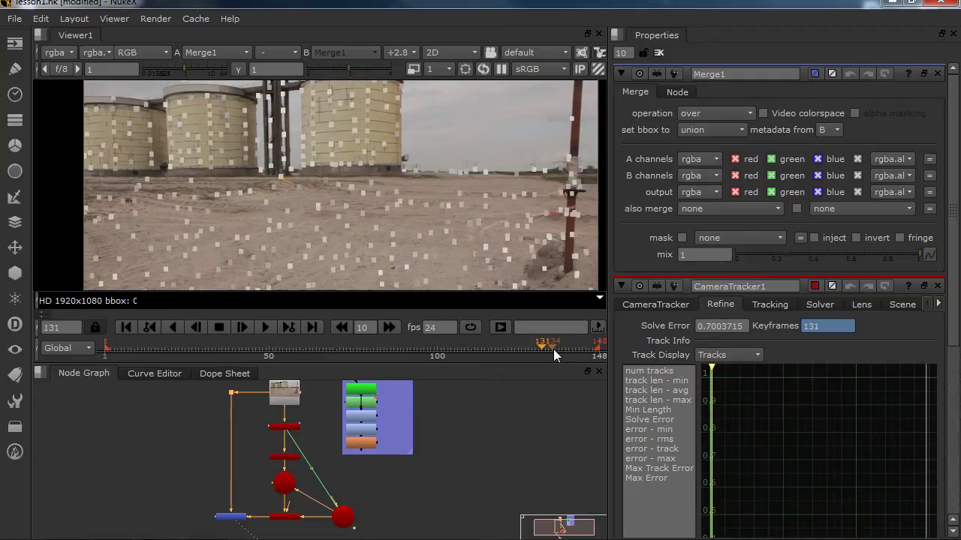
# Open the CameraTracker1 properties and view its tracks on the ground area in the viewer
pyautogui.moveTo(283, 485); pyautogui.dragTo(304, 503, button='middle')
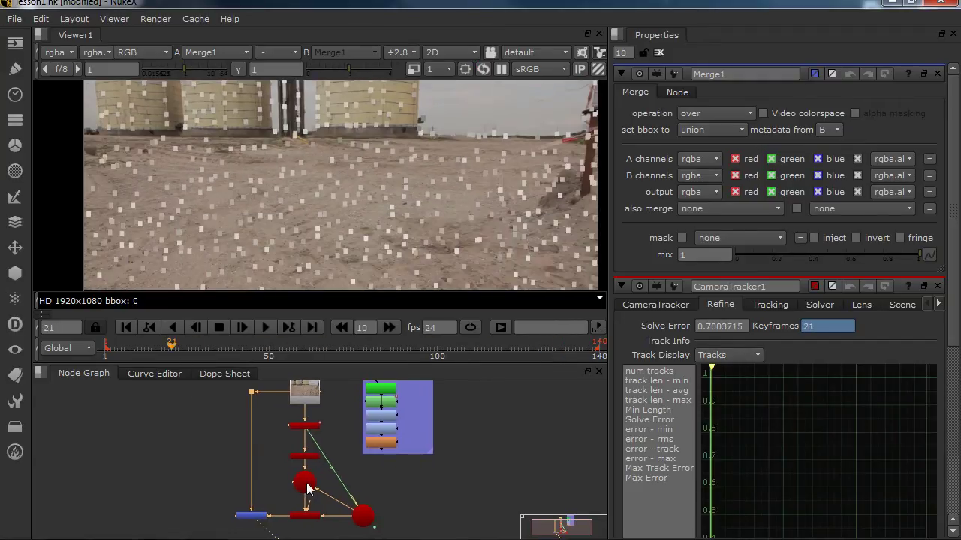
pyautogui.scroll(3, 305, 454)
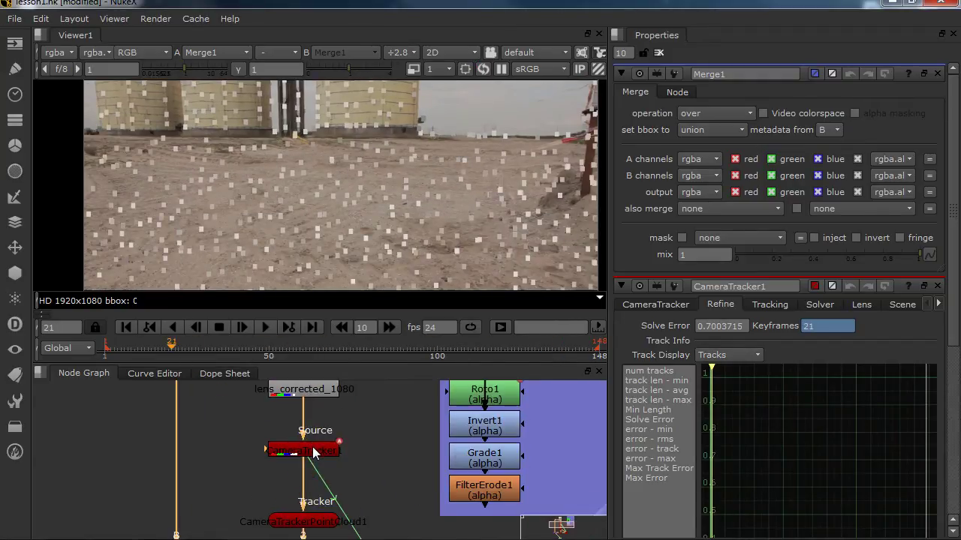
pyautogui.doubleClick(313, 449)
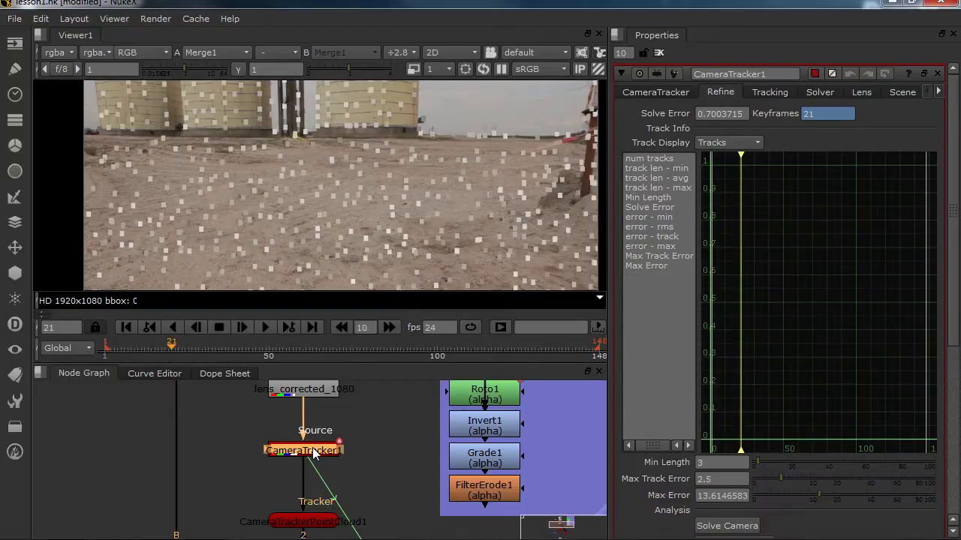
pyautogui.press('1')
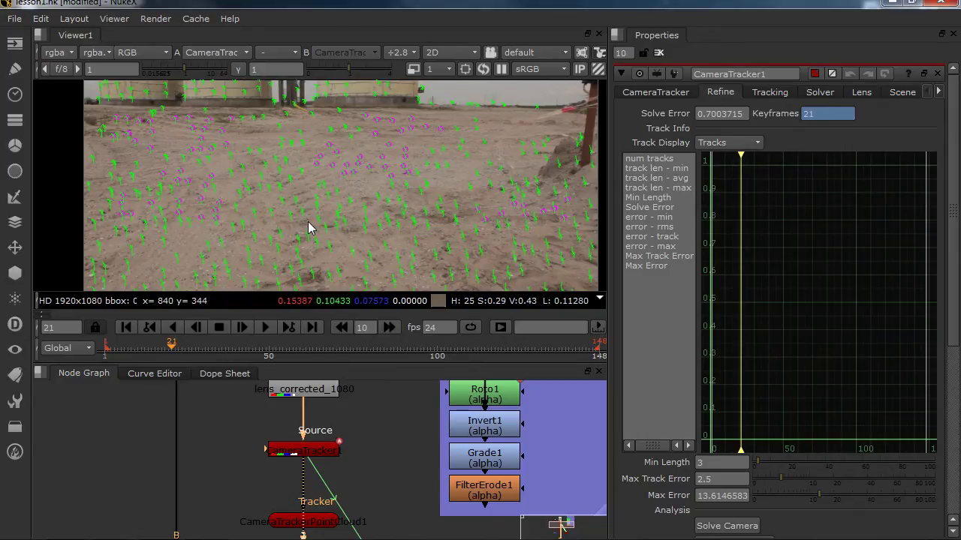
pyautogui.scroll(4, 315, 196)
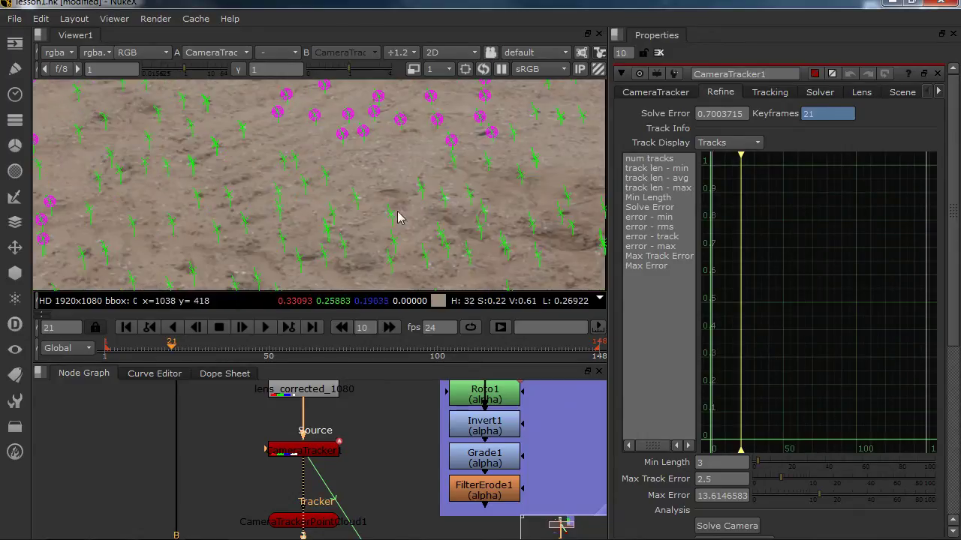
# Create a card at a solved ground track near the image centre and place its node level with Scene1
pyautogui.moveTo(358, 205)
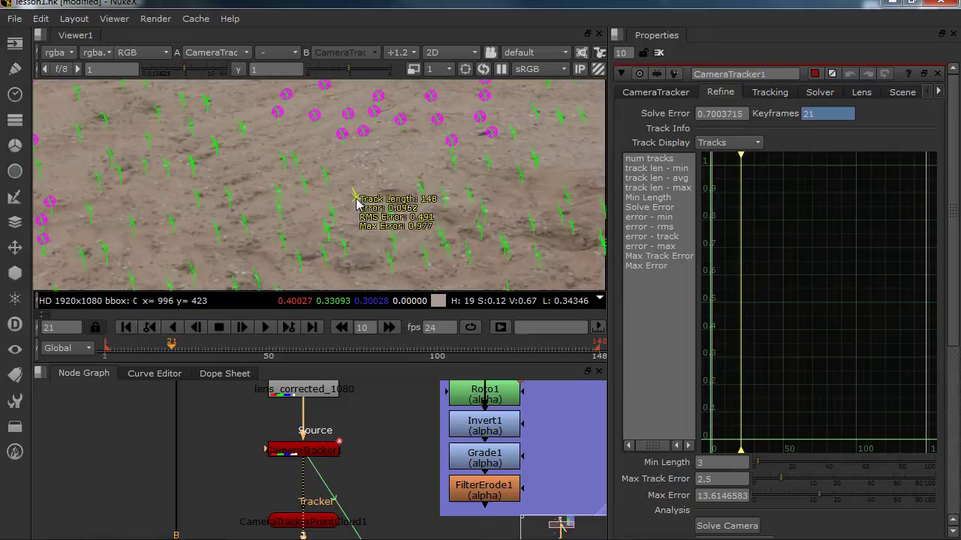
pyautogui.rightClick(358, 205)
pyautogui.moveTo(390, 235)
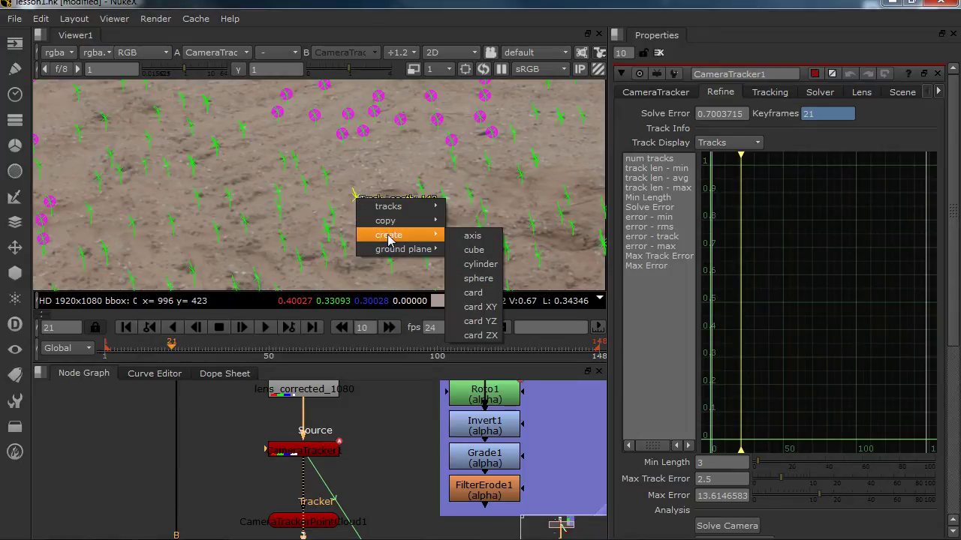
pyautogui.click(474, 295)
pyautogui.scroll(-3, 409, 443)
pyautogui.moveTo(396, 430); pyautogui.dragTo(469, 507)
pyautogui.scroll(5, 236, 486)
pyautogui.moveTo(244, 491); pyautogui.dragTo(243, 505)
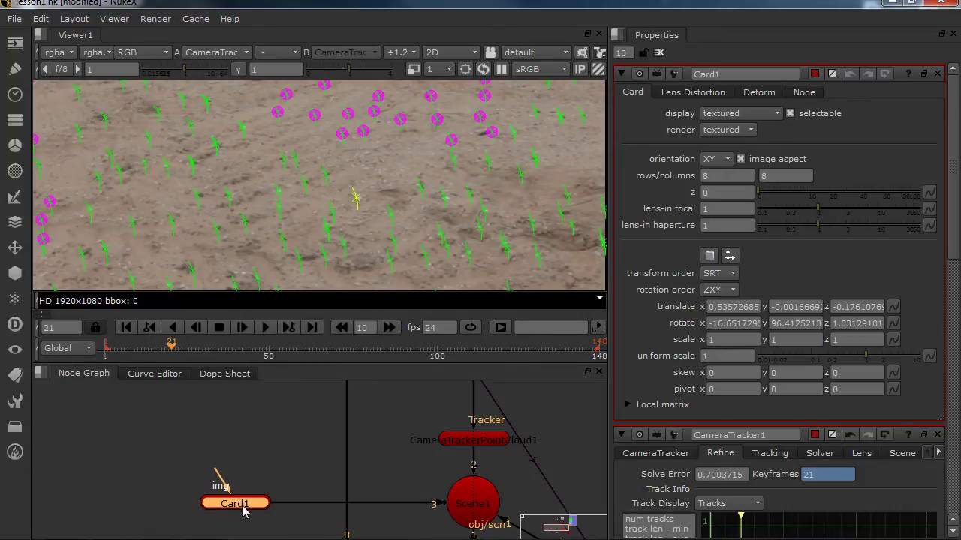
# Add a CheckerBoard node above Card1 and connect it to the card's img input
pyautogui.click(255, 396)
pyautogui.press('Tab')
pyautogui.write('ch')
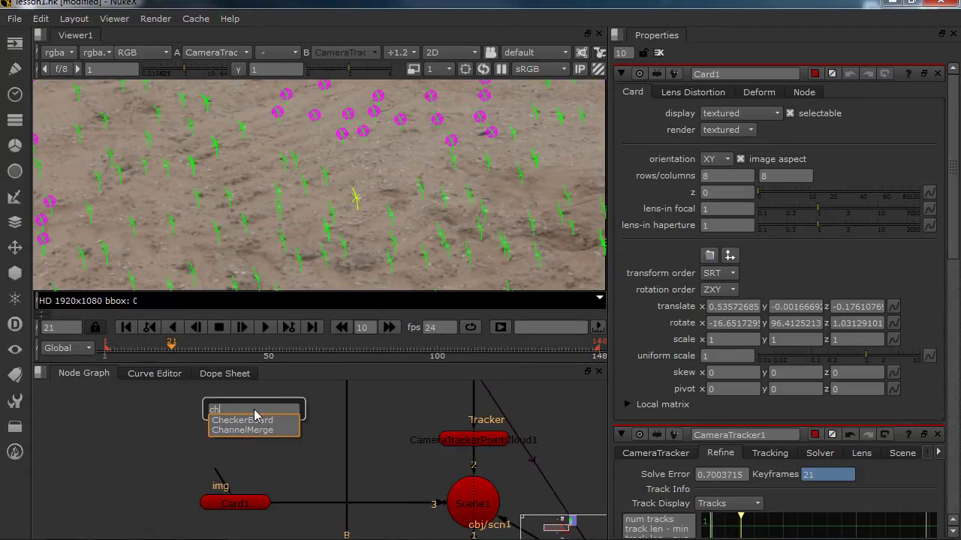
pyautogui.click(256, 422)
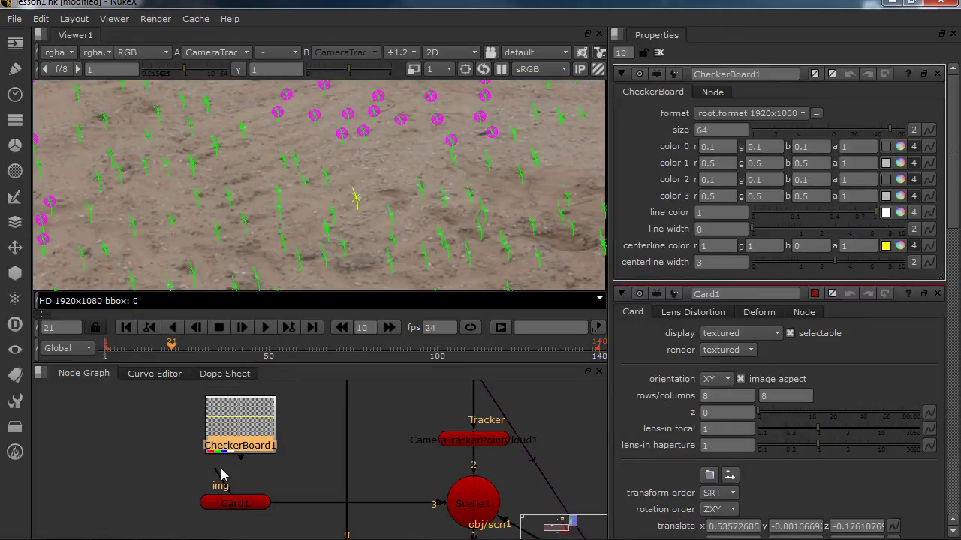
pyautogui.moveTo(221, 475); pyautogui.dragTo(241, 433)
# View the CheckerBoard1, ScanlineRender1 and Merge1 outputs in turn to check the textured card
pyautogui.press('1')
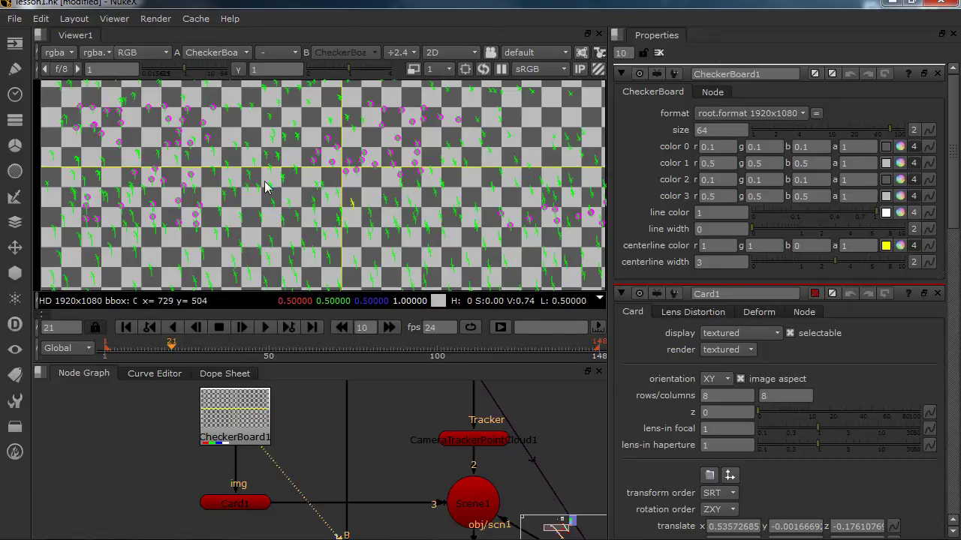
pyautogui.scroll(3, 304, 178)
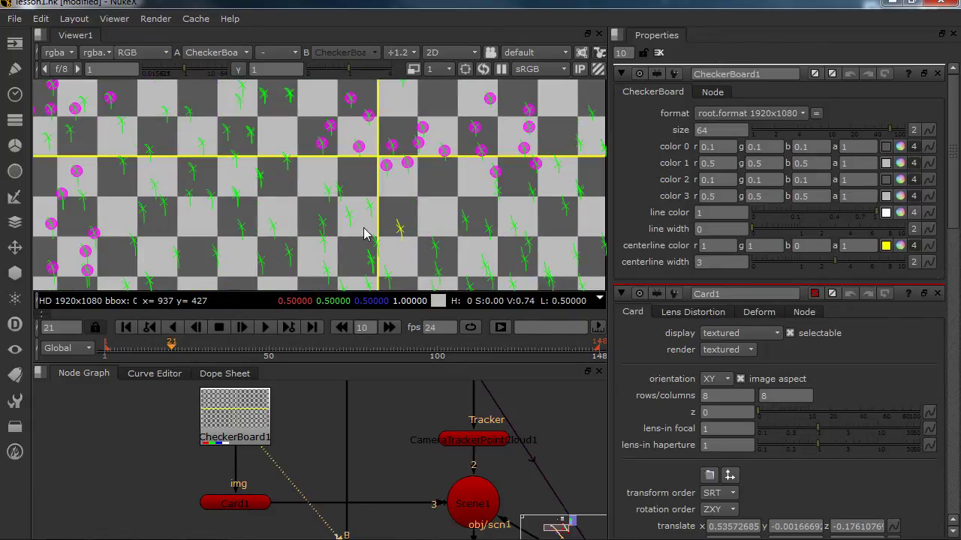
pyautogui.scroll(-2, 295, 477)
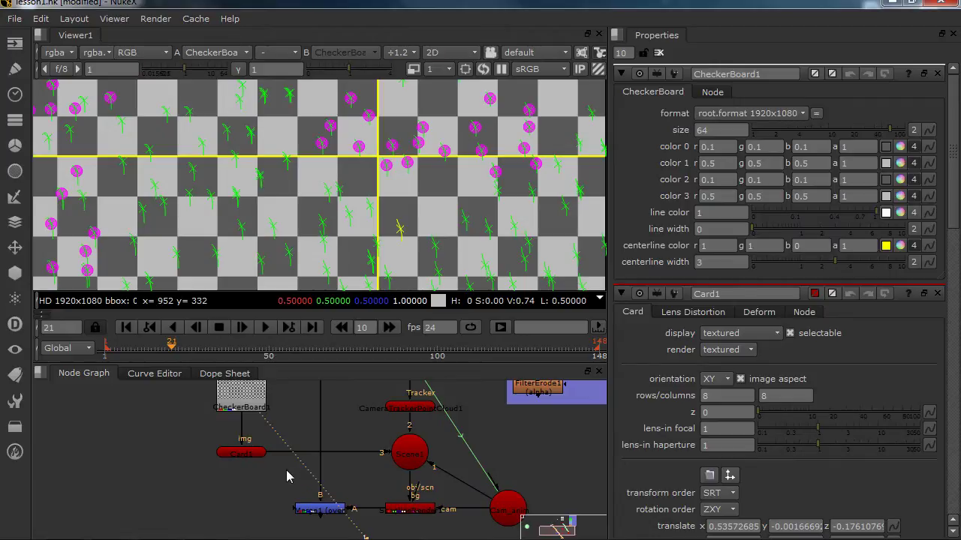
pyautogui.moveTo(384, 509); pyautogui.dragTo(379, 501, button='middle')
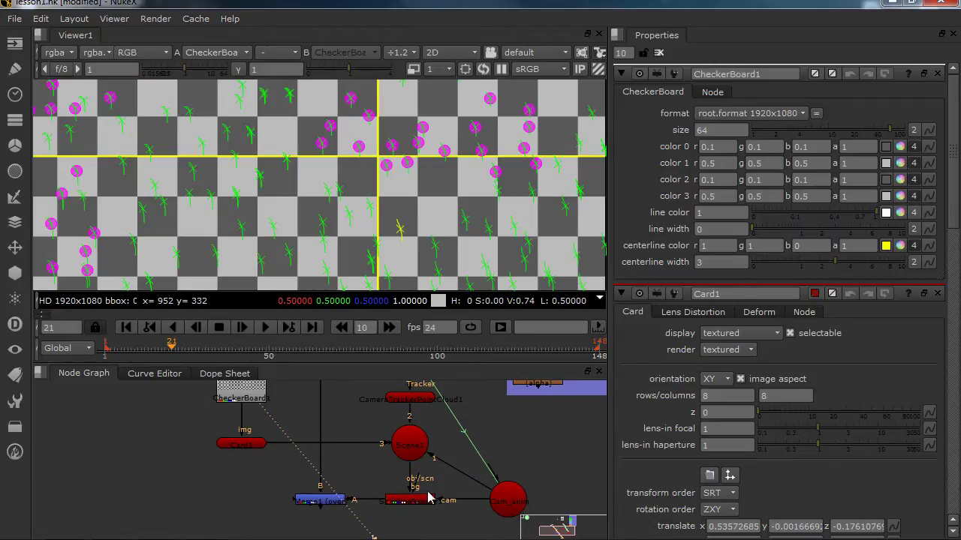
pyautogui.click(414, 508)
pyautogui.press('1')
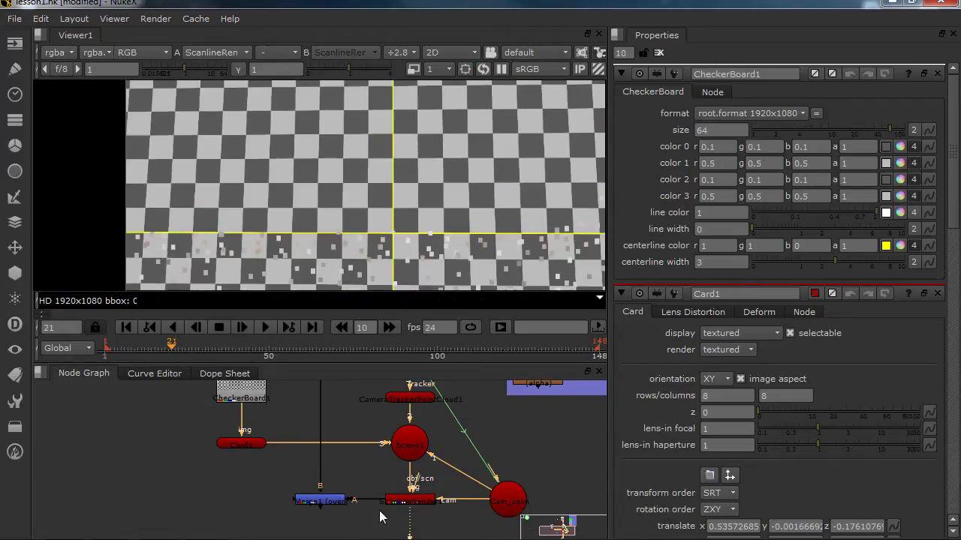
pyautogui.click(316, 502)
pyautogui.press('1')
pyautogui.scroll(-5, 370, 243)
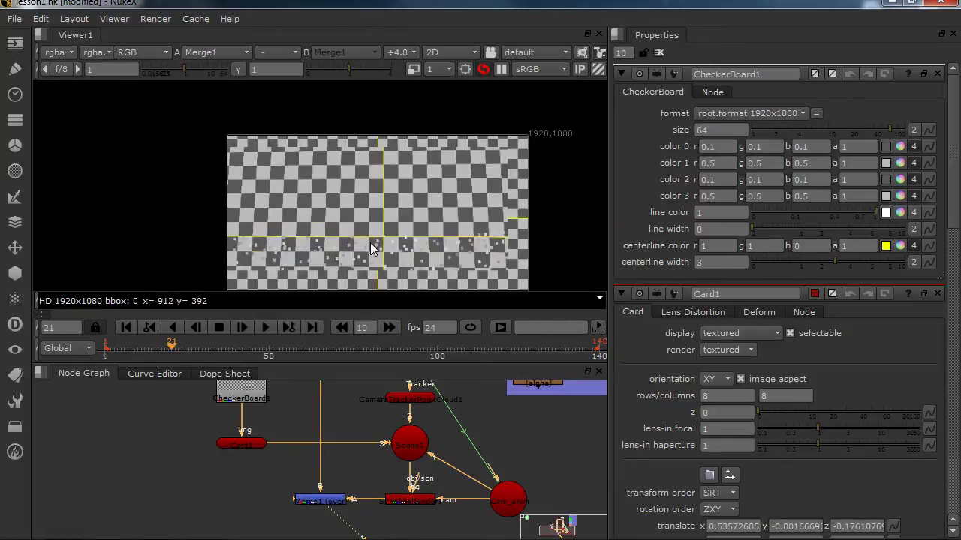
pyautogui.scroll(4, 364, 215)
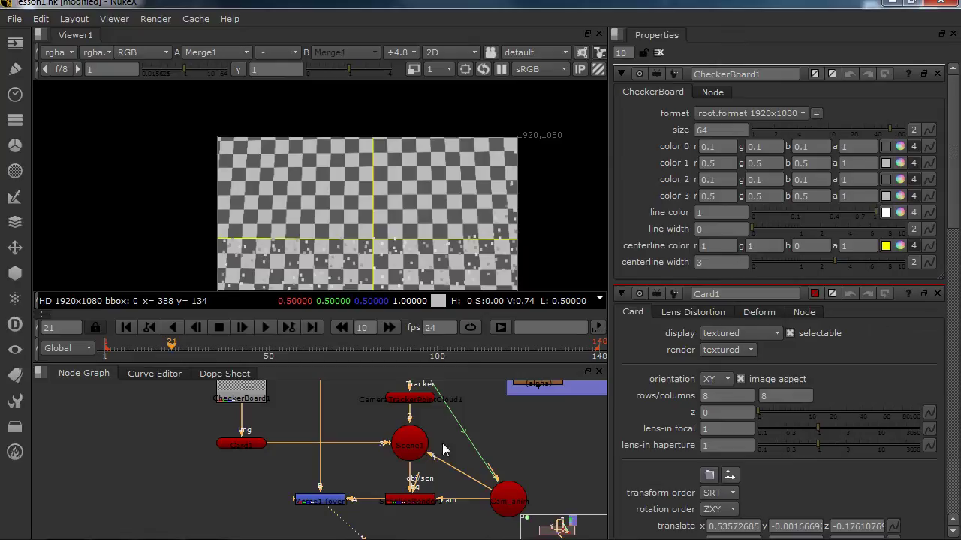
# View Scene1 in 3D, select the checkered card and reset its rotation to default
pyautogui.click(409, 445)
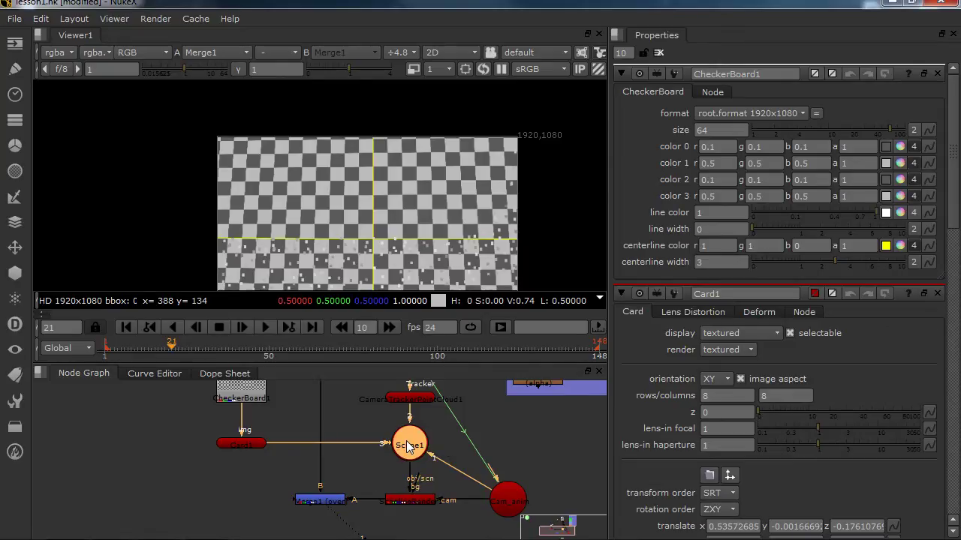
pyautogui.press('1')
pyautogui.keyDown('ctrl'); pyautogui.moveTo(287, 156); pyautogui.dragTo(397, 194); pyautogui.keyUp('ctrl')
pyautogui.click(315, 138)
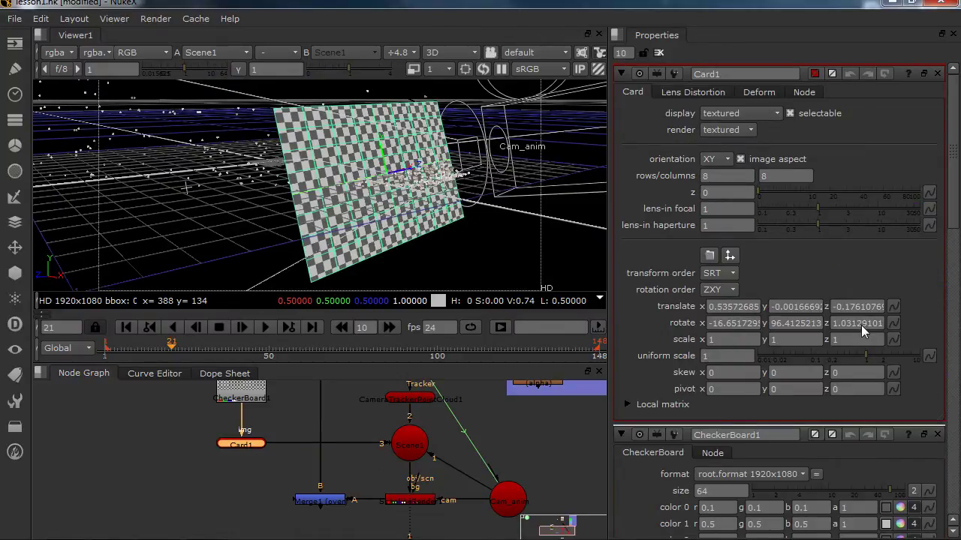
pyautogui.click(893, 328)
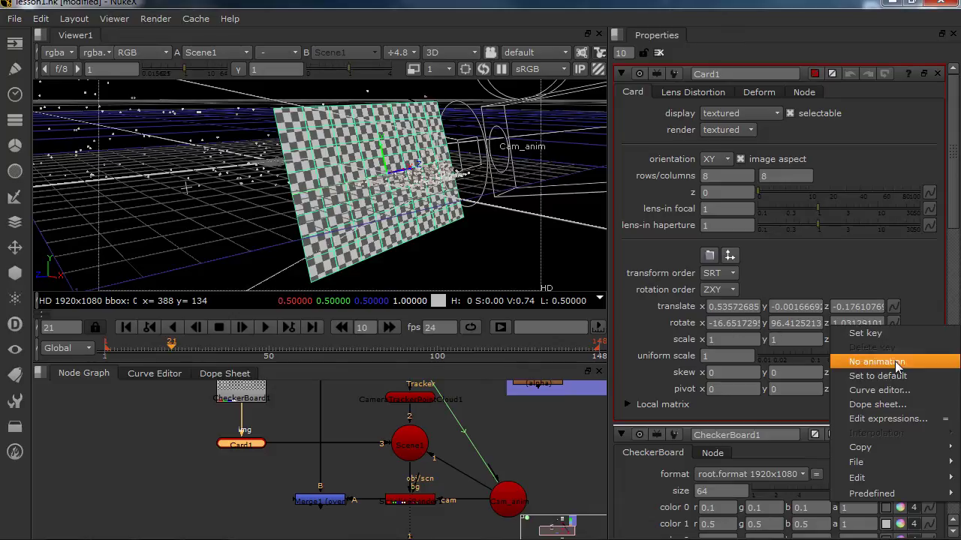
pyautogui.click(904, 376)
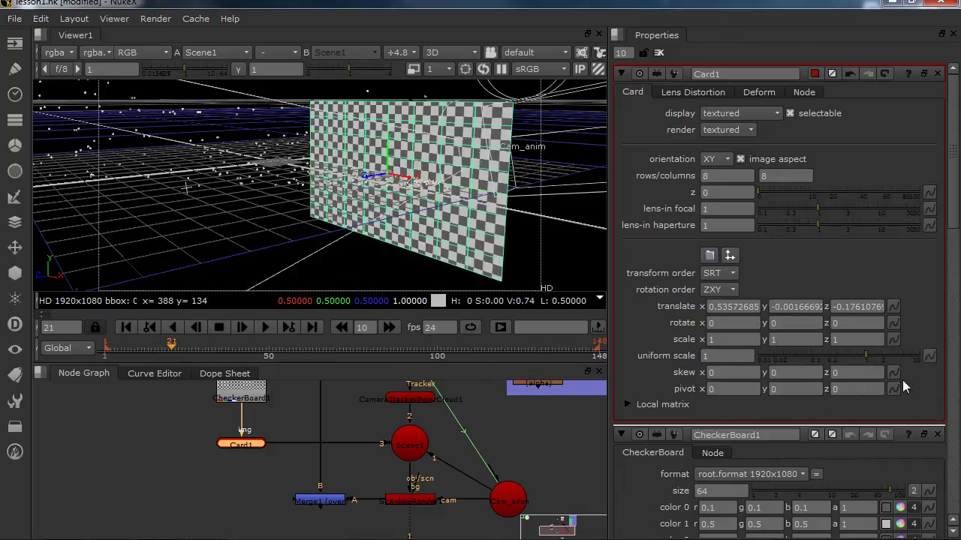
# Set the checkered card's orientation to ZX and slide it along X to about 0.304
pyautogui.keyDown('ctrl'); pyautogui.moveTo(420, 173); pyautogui.dragTo(377, 202); pyautogui.keyUp('ctrl')
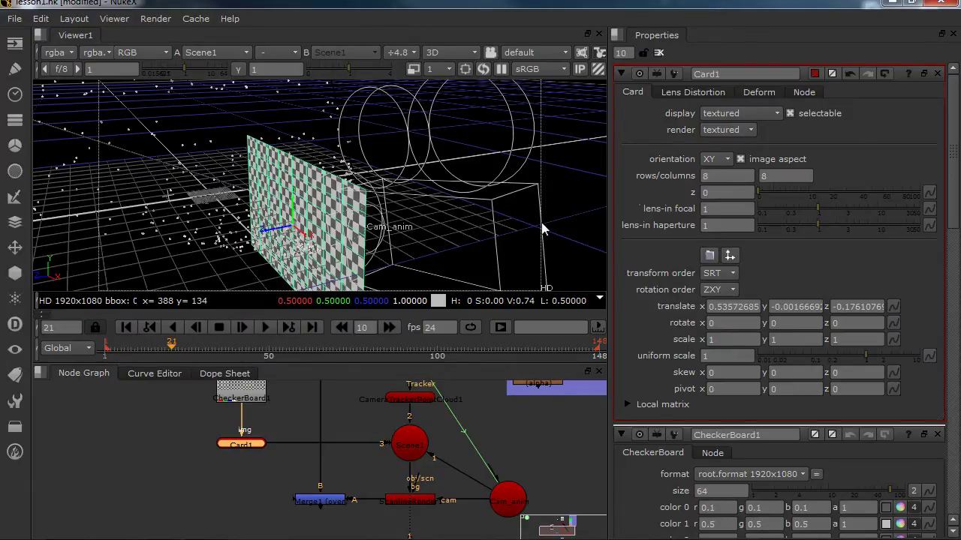
pyautogui.click(709, 163)
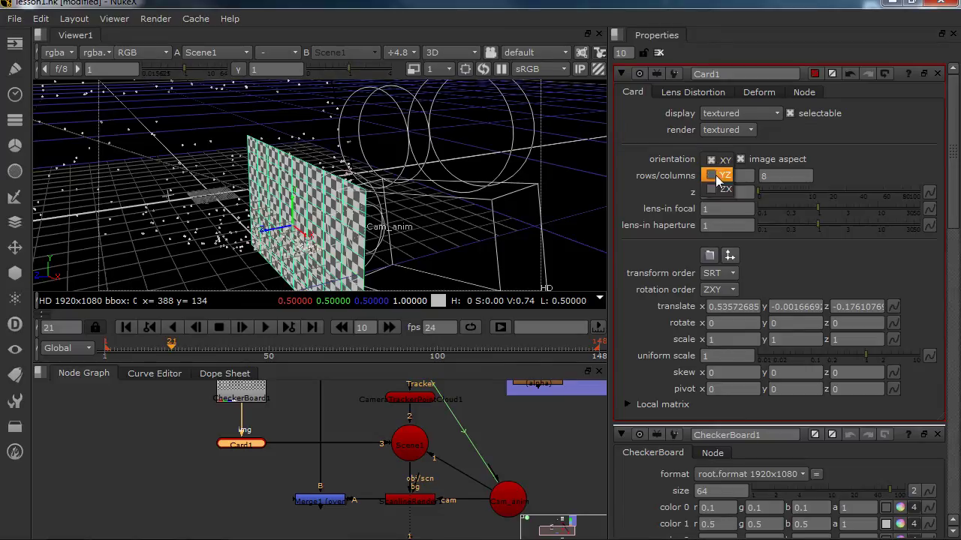
pyautogui.click(720, 189)
pyautogui.keyDown('ctrl'); pyautogui.moveTo(211, 229); pyautogui.dragTo(306, 224); pyautogui.keyUp('ctrl')
pyautogui.moveTo(554, 211); pyautogui.dragTo(497, 190)
pyautogui.keyDown('ctrl'); pyautogui.moveTo(491, 235); pyautogui.dragTo(243, 225); pyautogui.keyUp('ctrl')
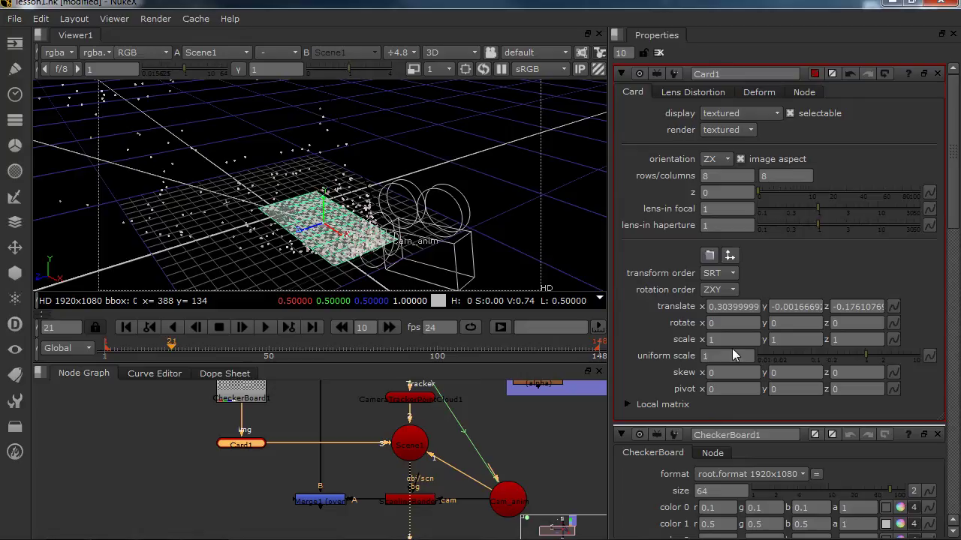
# Enlarge the card to a uniform scale of 4.2 and move it along X to about -1.28
pyautogui.keyDown('alt'); pyautogui.moveTo(317, 209); pyautogui.dragTo(216, 191, button='middle'); pyautogui.keyUp('alt')
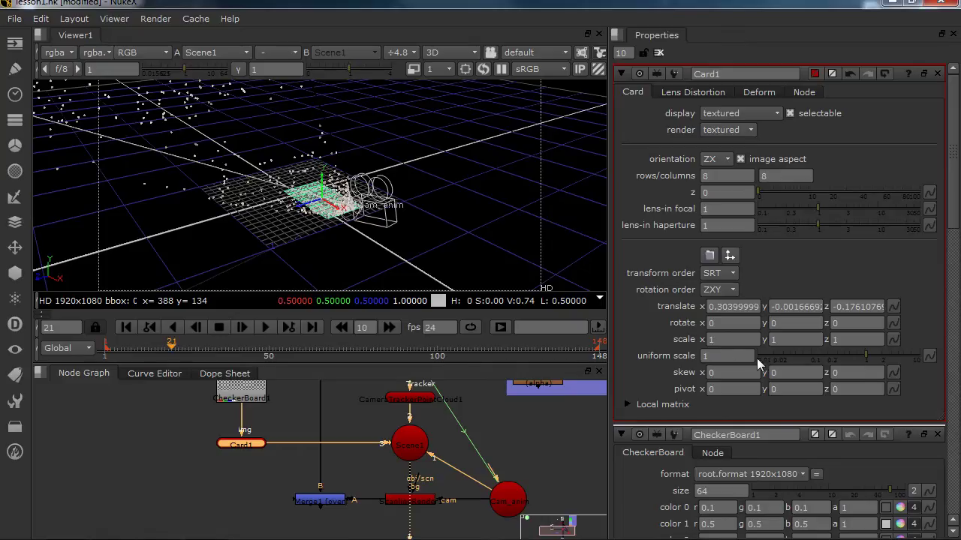
pyautogui.moveTo(866, 356); pyautogui.dragTo(898, 359)
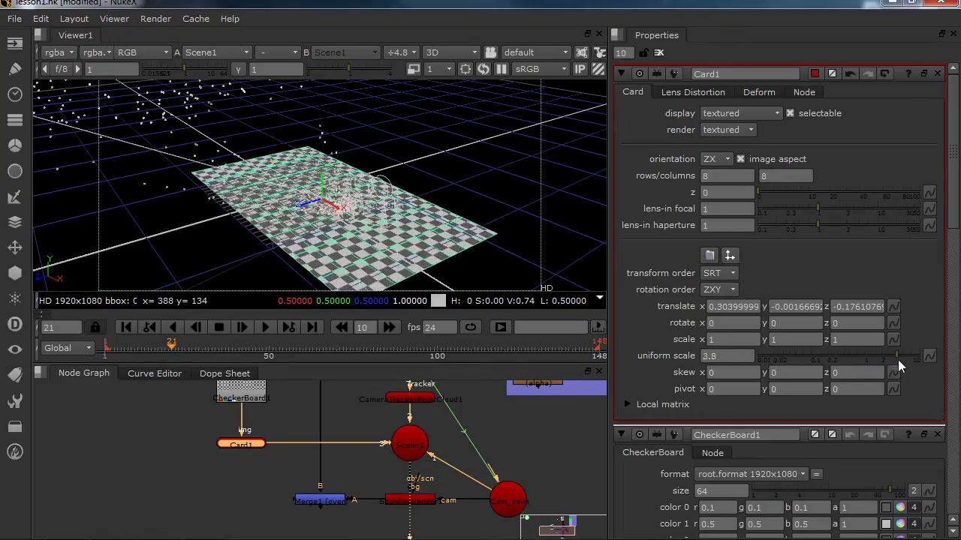
pyautogui.moveTo(339, 211); pyautogui.dragTo(188, 91)
pyautogui.keyDown('ctrl'); pyautogui.moveTo(210, 193); pyautogui.dragTo(399, 177); pyautogui.keyUp('ctrl')
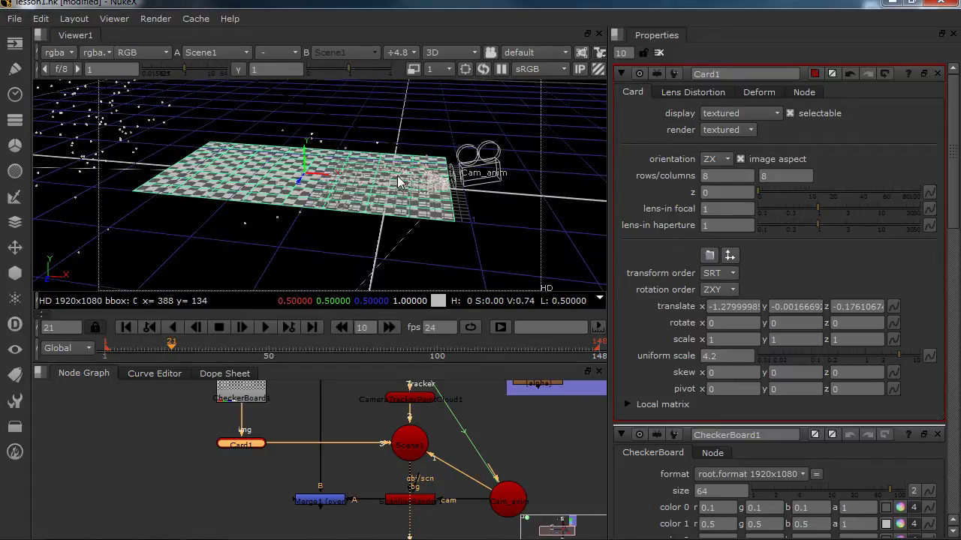
# Stretch the card to a Z scale of 1.8 and an X scale of 1.3, and move it to -1.87 along X
pyautogui.keyDown('ctrl'); pyautogui.moveTo(366, 267); pyautogui.dragTo(354, 266); pyautogui.keyUp('ctrl')
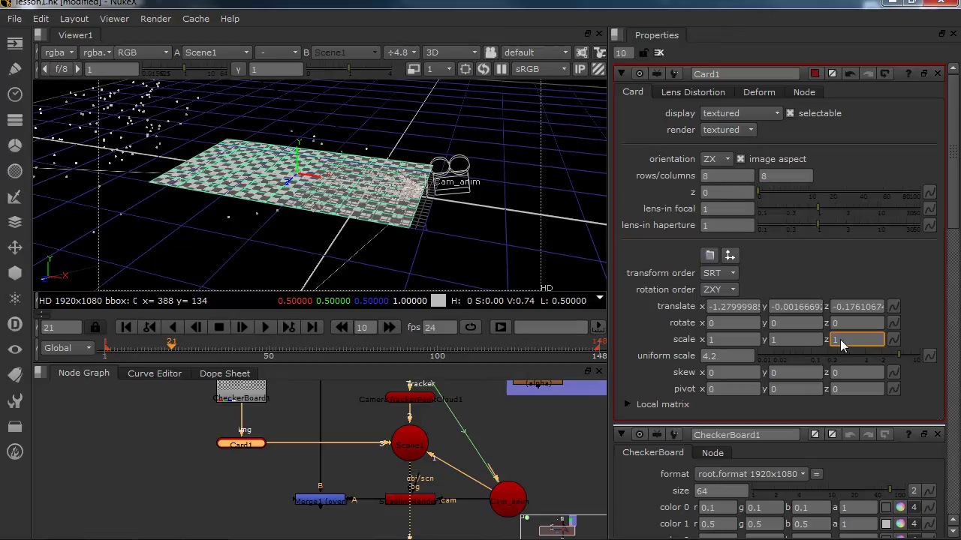
pyautogui.scroll(3, 841, 343)
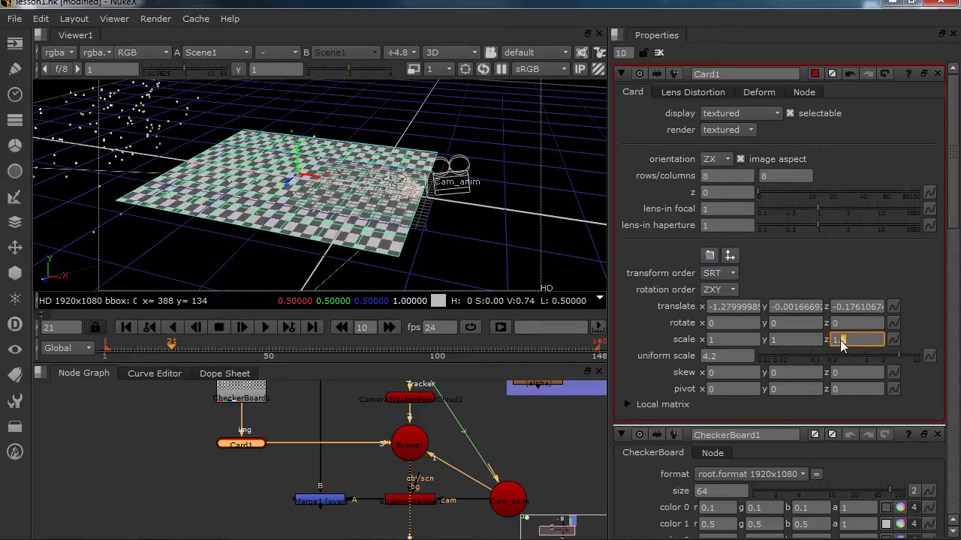
pyautogui.click(725, 340)
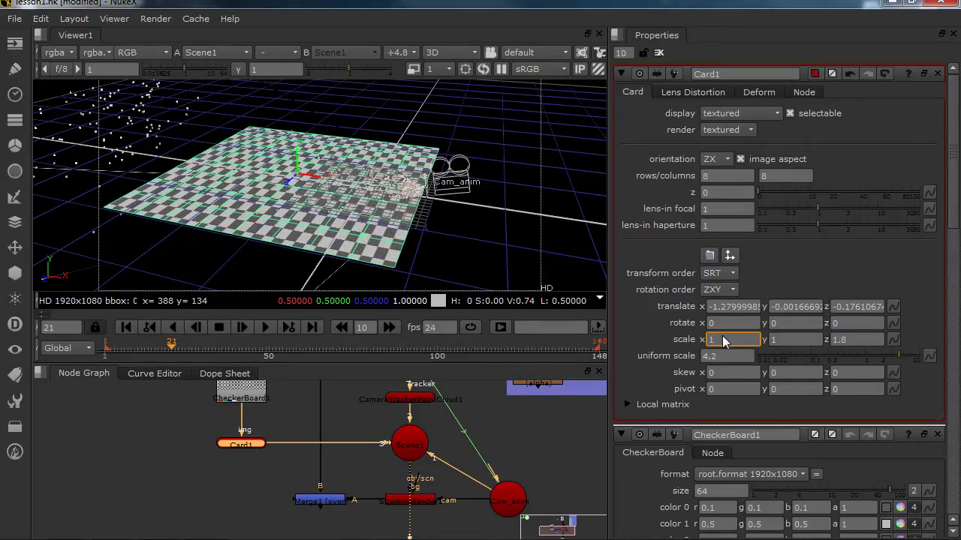
pyautogui.scroll(3, 725, 340)
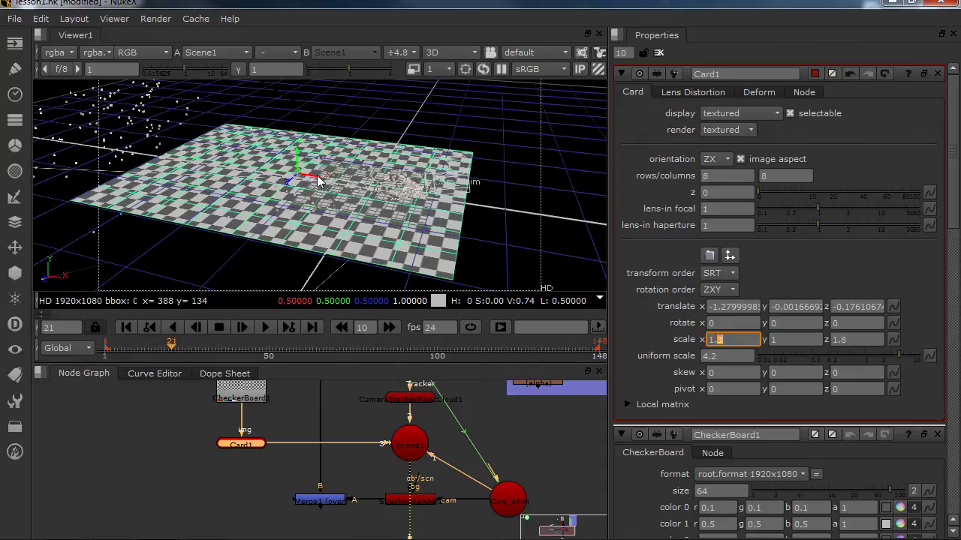
pyautogui.moveTo(316, 177); pyautogui.dragTo(284, 171)
pyautogui.keyDown('ctrl'); pyautogui.moveTo(166, 166); pyautogui.dragTo(189, 79); pyautogui.keyUp('ctrl')
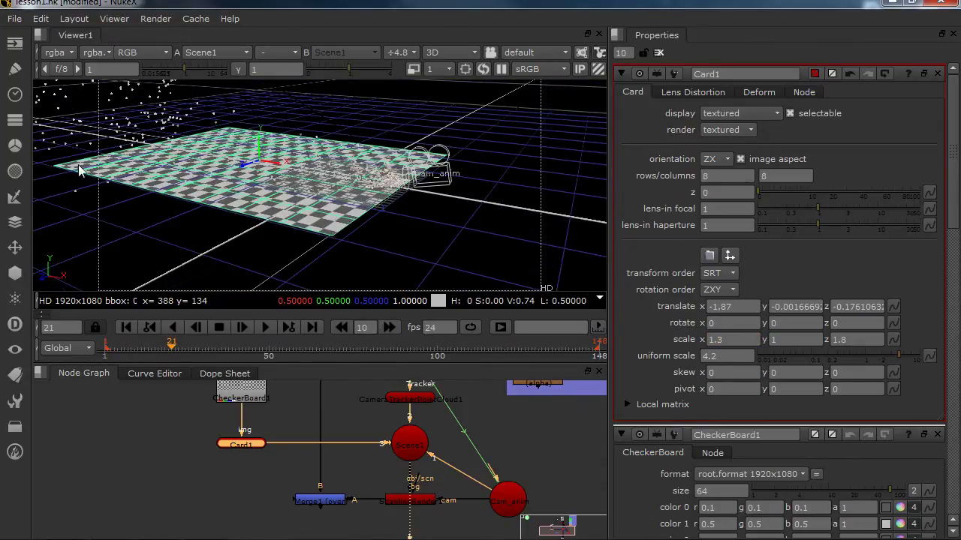
pyautogui.keyDown('ctrl'); pyautogui.moveTo(78, 164); pyautogui.dragTo(193, 214); pyautogui.keyUp('ctrl')
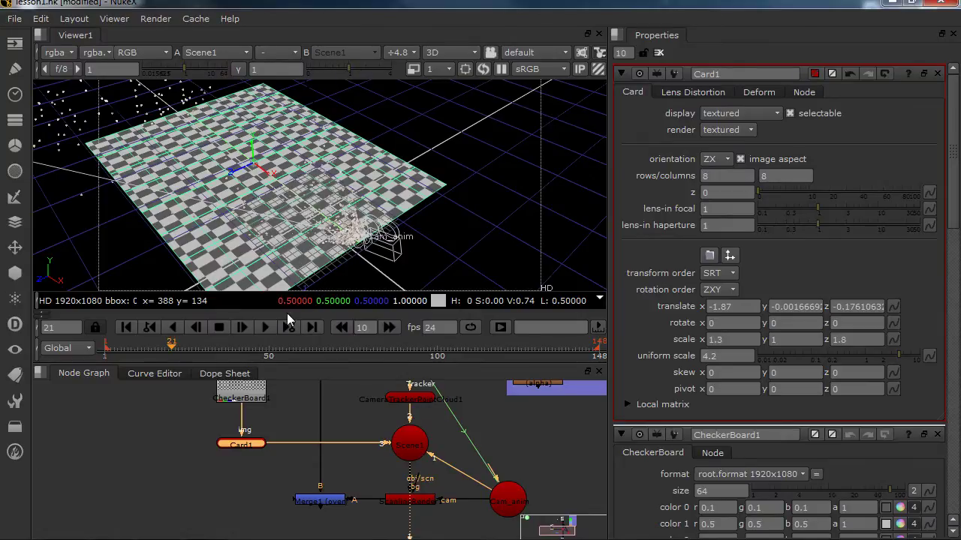
# Rename the card node as ground_plane_ref and deselect it
pyautogui.click(727, 72)
pyautogui.write('ground_plane_ref')
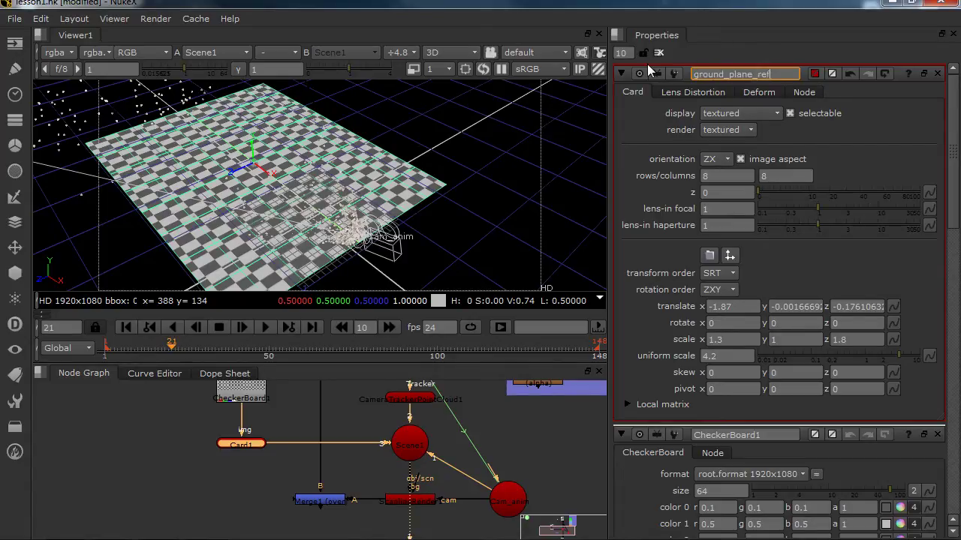
pyautogui.press('Return')
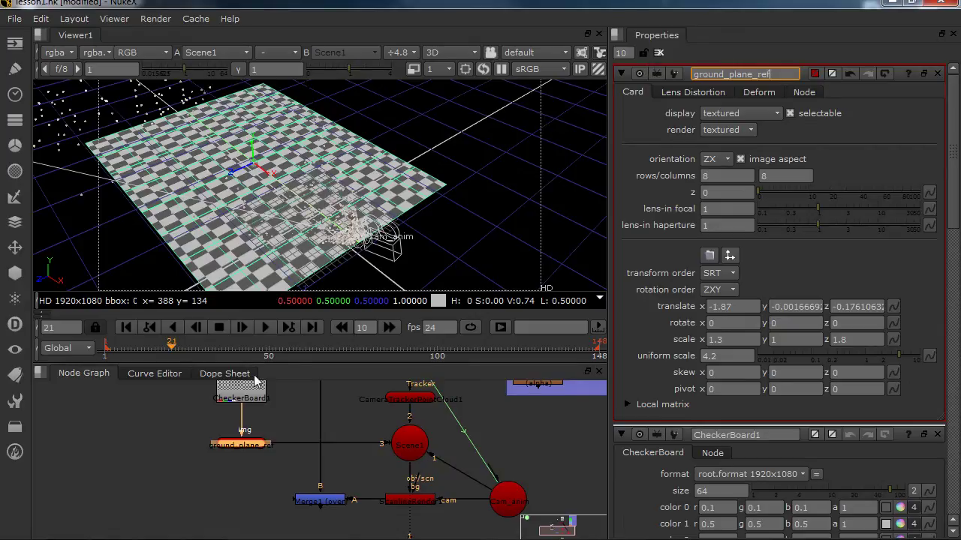
pyautogui.click(284, 463)
# View the ScanlineRender1 output in 2D to check the ground plane through the camera
pyautogui.moveTo(385, 470); pyautogui.dragTo(317, 451, button='middle')
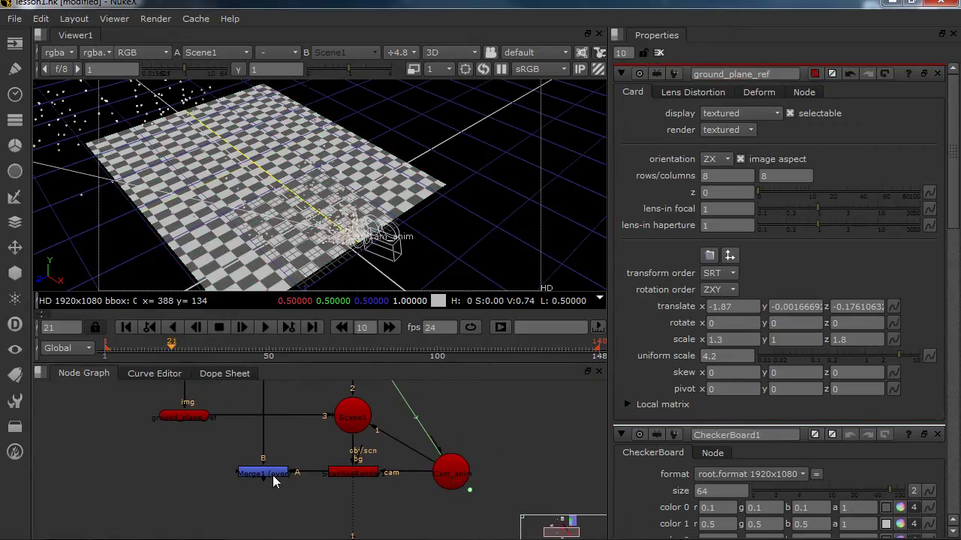
pyautogui.click(346, 475)
pyautogui.press('1')
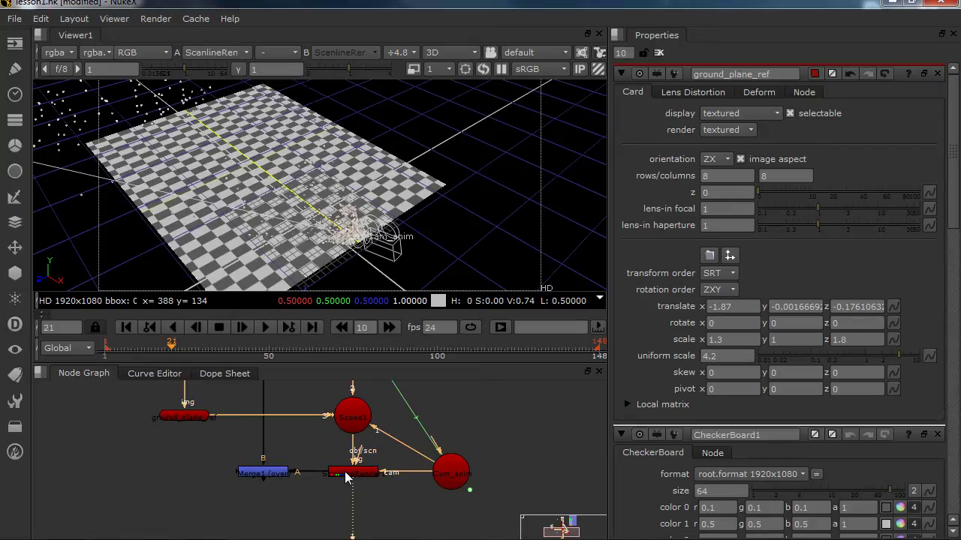
pyautogui.click(386, 225)
pyautogui.press('Tab')
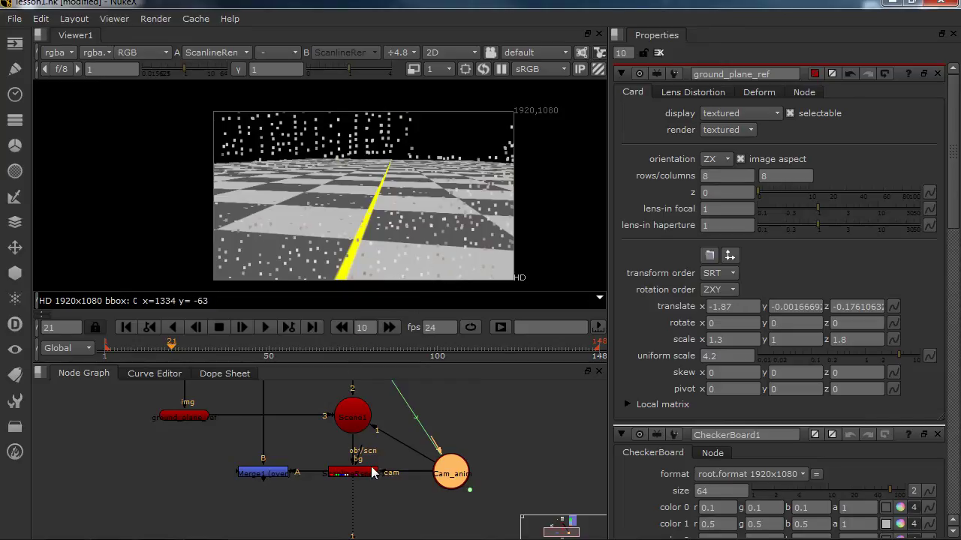
# Disable the CameraTrackerPointCloud1 node so the point cloud is left out of the render
pyautogui.moveTo(340, 428); pyautogui.dragTo(341, 470, button='middle')
pyautogui.click(355, 412)
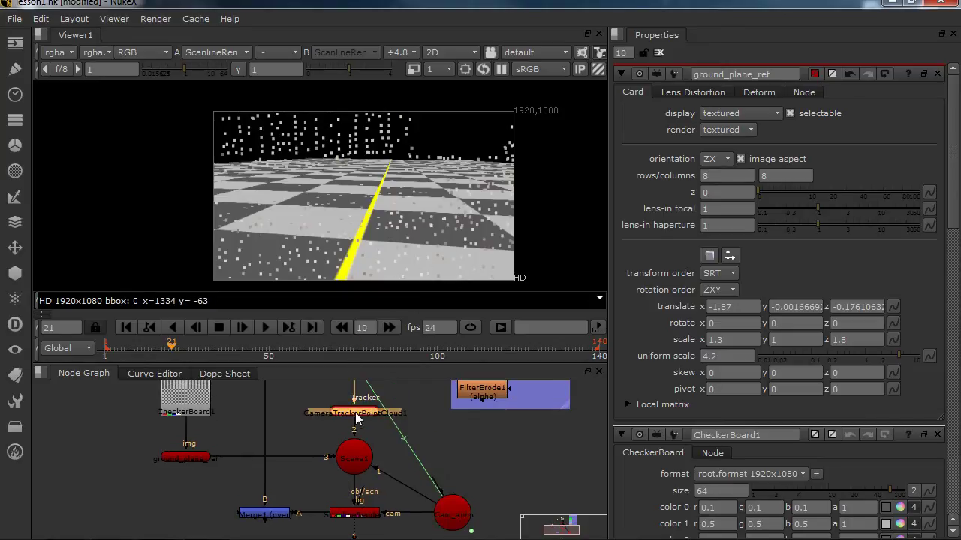
pyautogui.press('d')
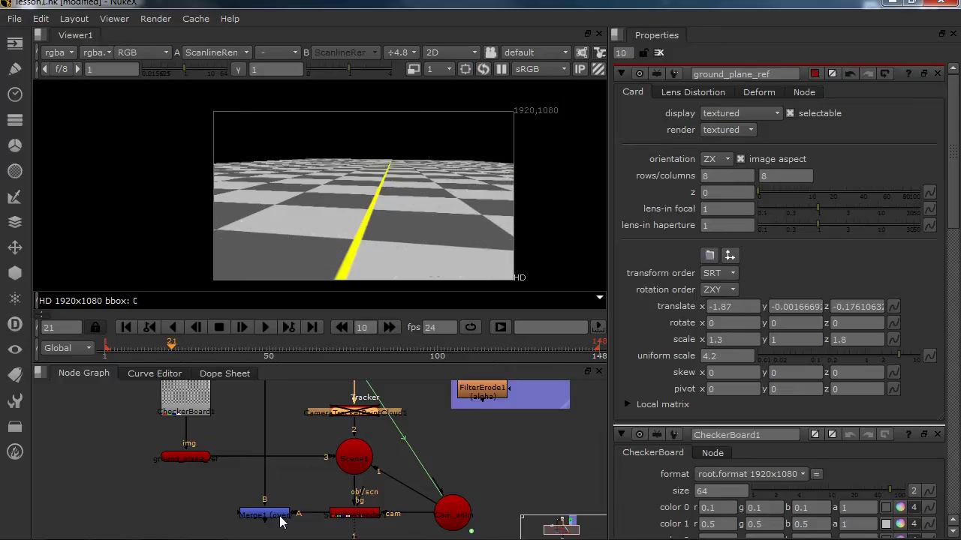
# View the Merge1 output and scrub from frame 6 to 145 to check the ground plane against the footage
pyautogui.click(264, 514)
pyautogui.press('1')
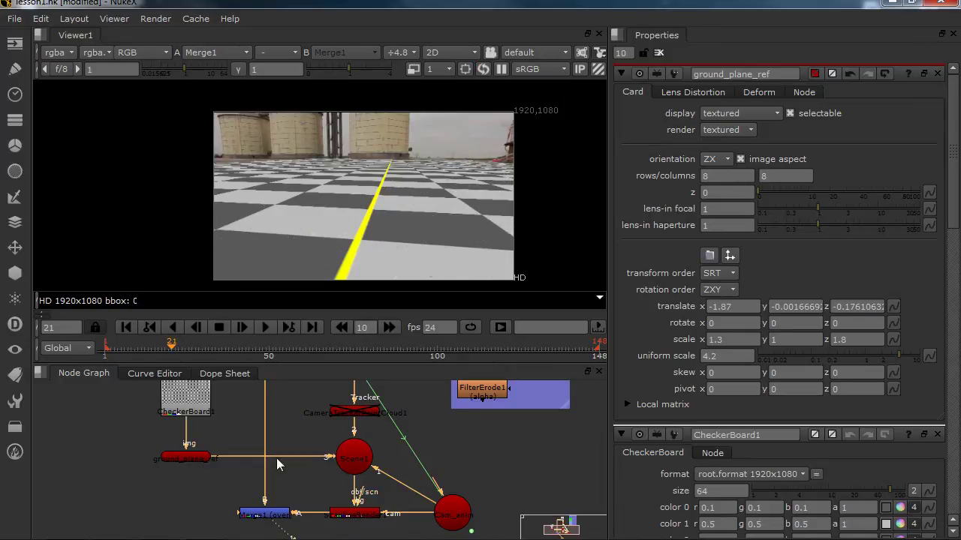
pyautogui.moveTo(289, 218); pyautogui.dragTo(261, 207, button='middle')
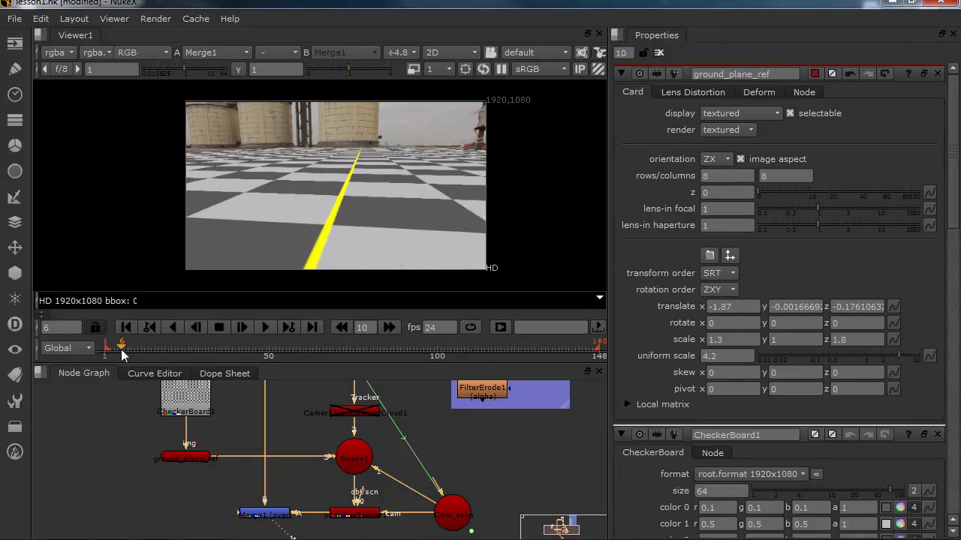
pyautogui.moveTo(121, 349); pyautogui.dragTo(400, 354)
pyautogui.moveTo(484, 357); pyautogui.dragTo(587, 360)
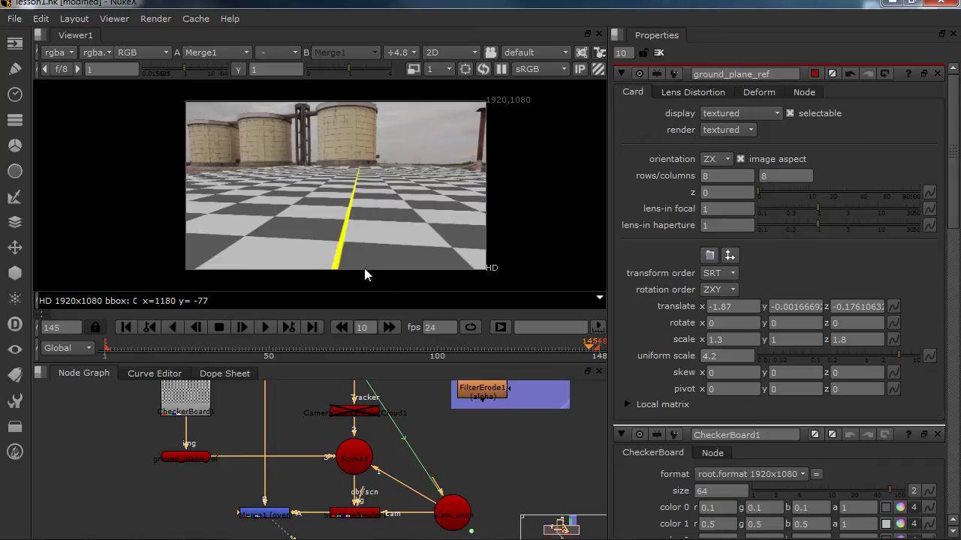
pyautogui.moveTo(340, 250); pyautogui.dragTo(339, 235, button='middle')
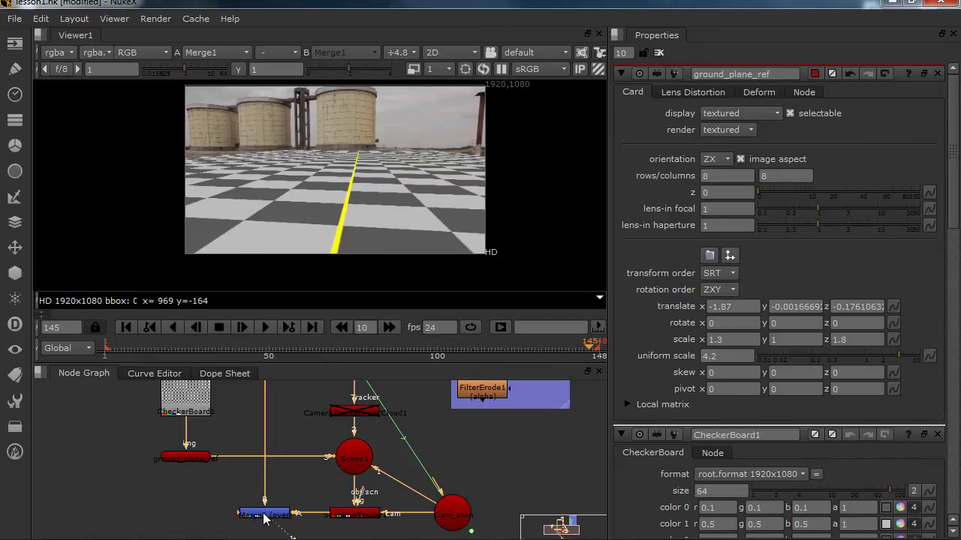
# Set the Merge1 operation to plus
pyautogui.doubleClick(264, 515)
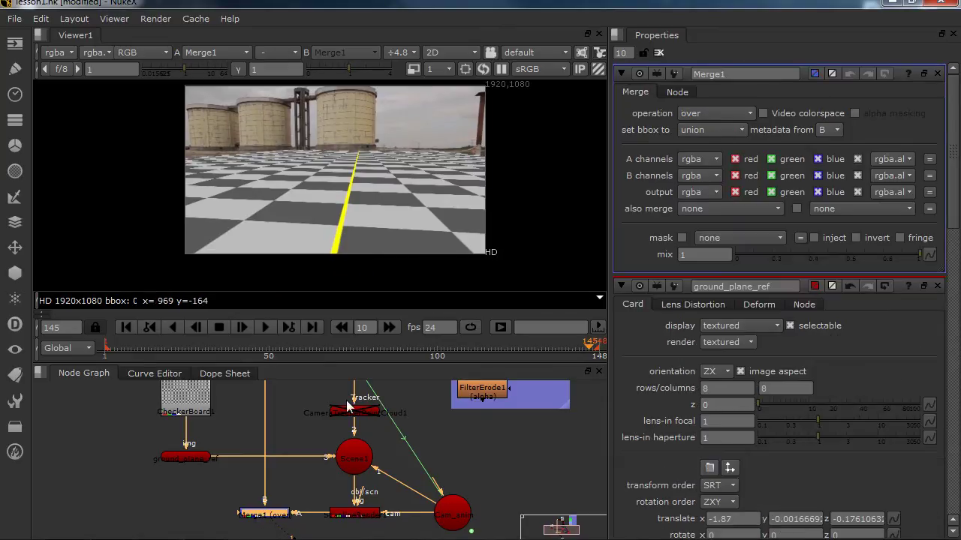
pyautogui.click(711, 113)
pyautogui.click(720, 343)
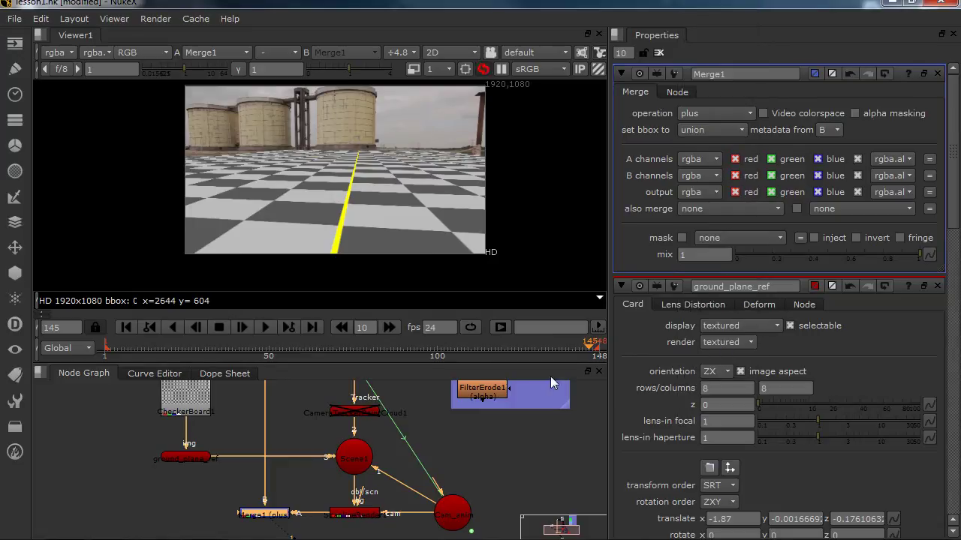
# Insert a Grade node between ScanlineRender1 and Merge1, align it below the renderer, and name it Grade_visible
pyautogui.click(351, 518)
pyautogui.press('g')
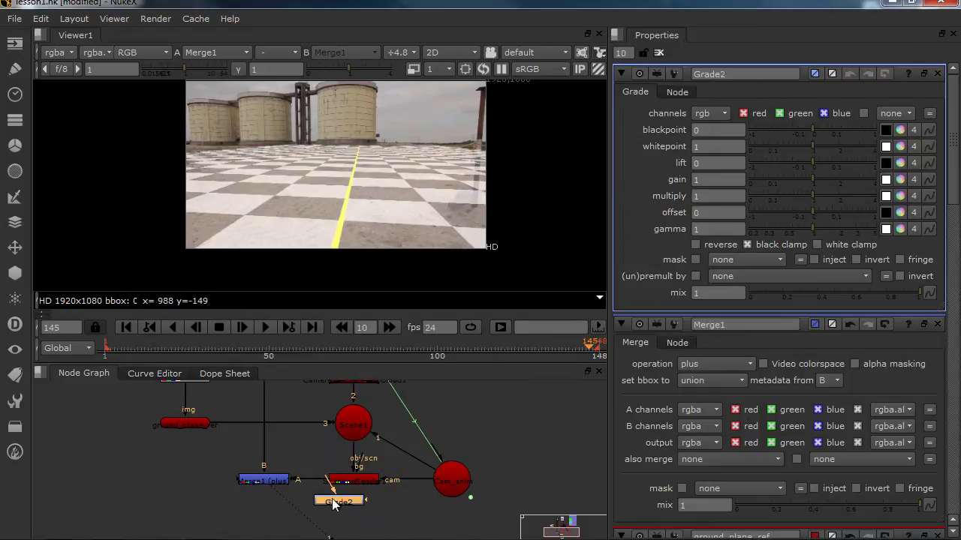
pyautogui.moveTo(335, 505)
pyautogui.mouseDown()
pyautogui.moveTo(316, 485)
pyautogui.moveTo(353, 506)
pyautogui.mouseUp()
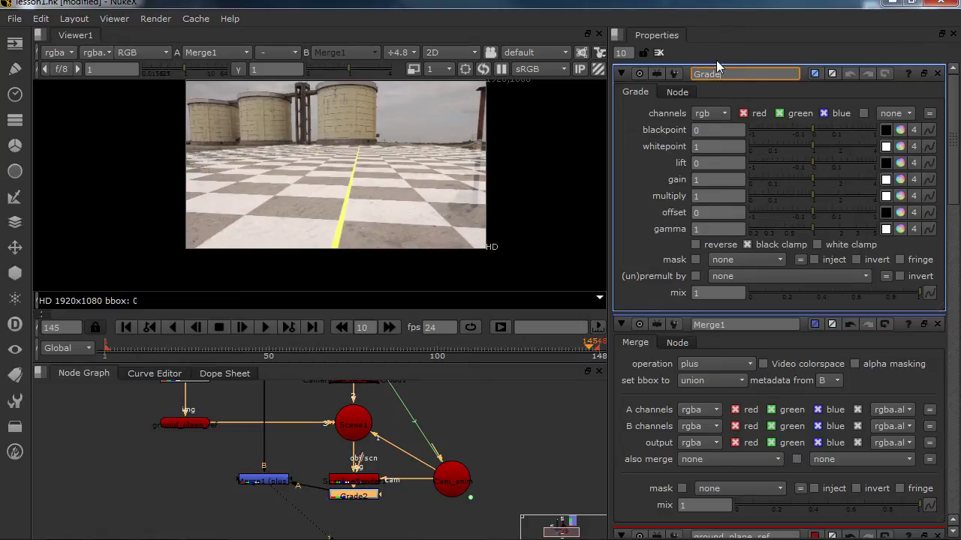
pyautogui.write('Grade_visible')
pyautogui.press('Return')
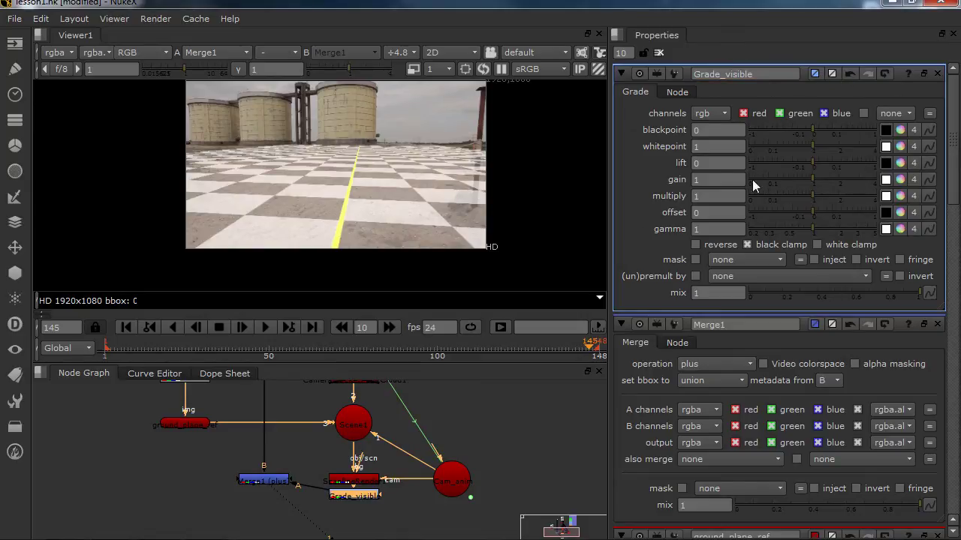
# Color the Grade_visible node's tile bright violet, with hue about 0.74 and saturation and value at 1
pyautogui.click(815, 73)
pyautogui.moveTo(767, 172); pyautogui.dragTo(779, 107)
pyautogui.moveTo(714, 261); pyautogui.dragTo(734, 161)
pyautogui.moveTo(753, 193); pyautogui.dragTo(756, 160)
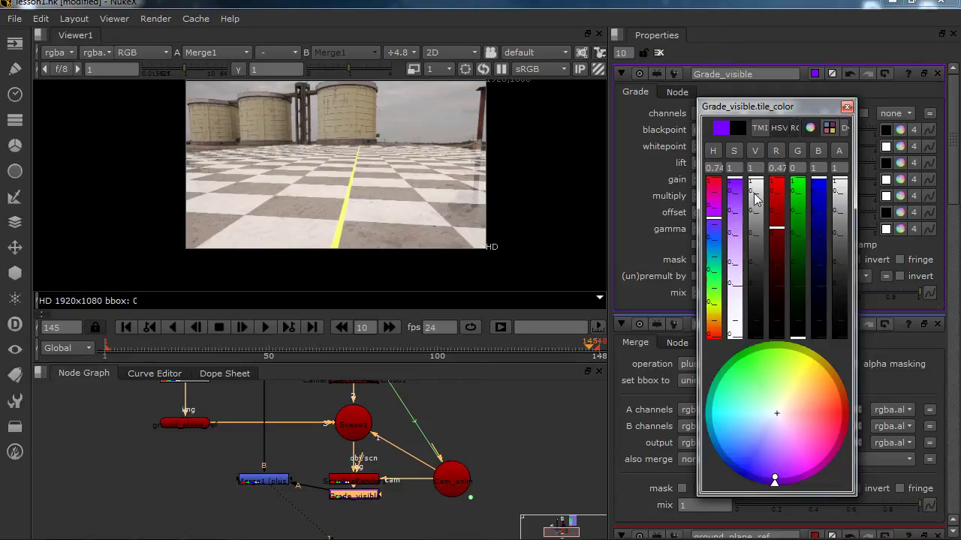
pyautogui.click(847, 107)
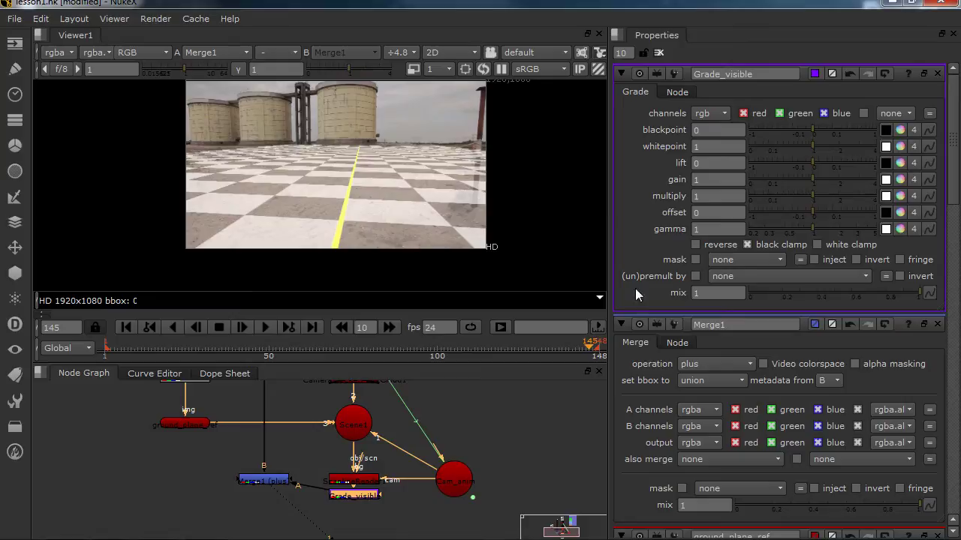
# Set Grade_visible's gamma to 0.49 and multiply to 1.7, and inspect the checkerboard overlay up close
pyautogui.moveTo(794, 227); pyautogui.dragTo(786, 227)
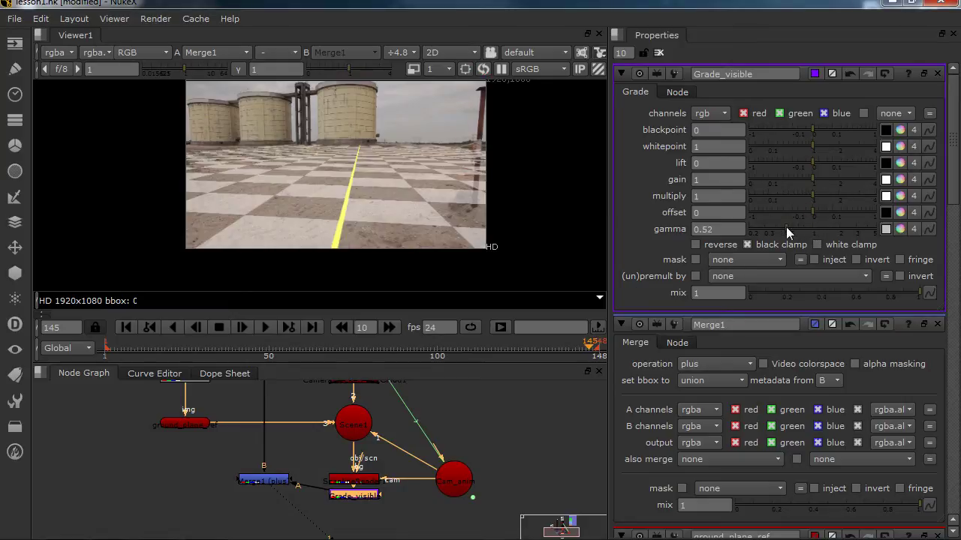
pyautogui.click(817, 194)
pyautogui.moveTo(818, 193); pyautogui.dragTo(831, 194)
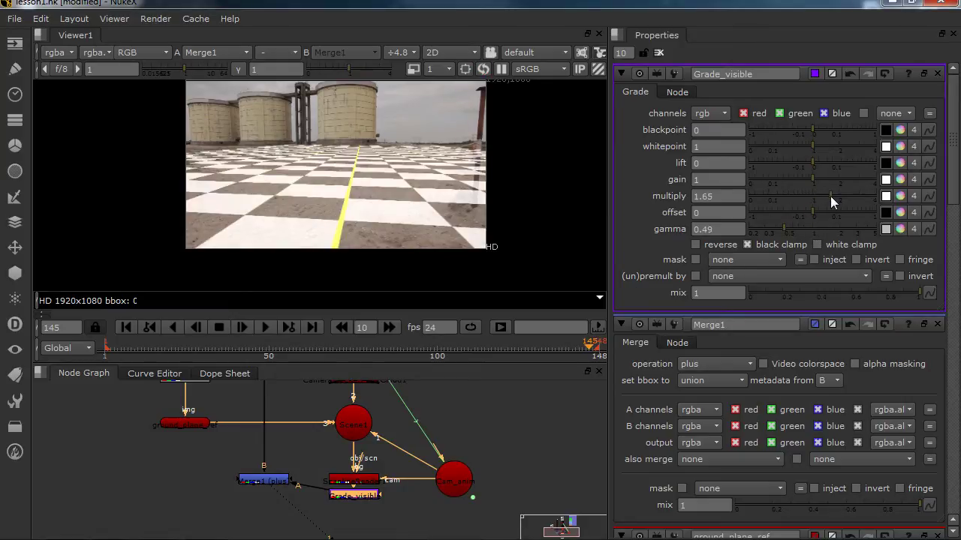
pyautogui.scroll(4, 368, 203)
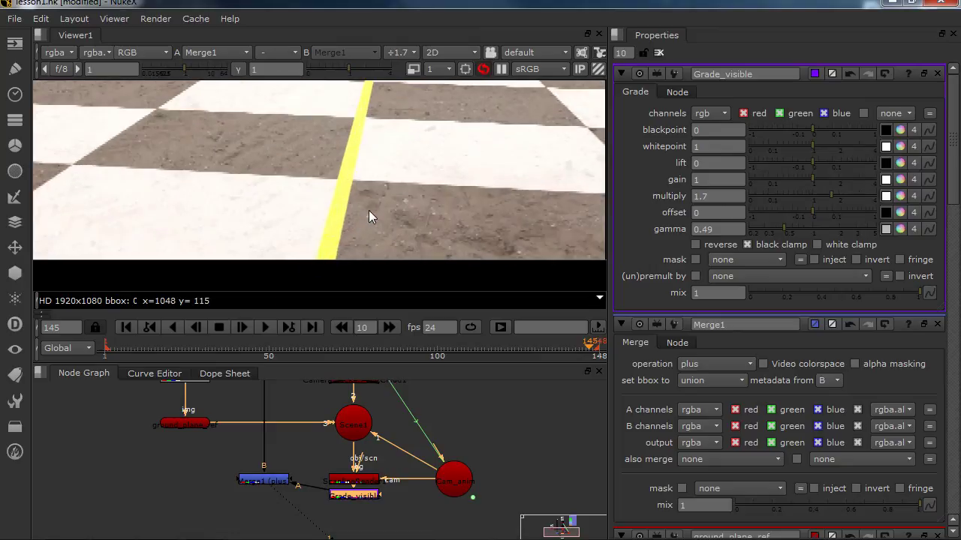
pyautogui.scroll(-2, 235, 227)
pyautogui.scroll(-2, 235, 227)
# Render a FrameCycler flipbook of Merge1 over frames 1-148 with rgba channels
pyautogui.moveTo(241, 419); pyautogui.dragTo(272, 434, button='middle')
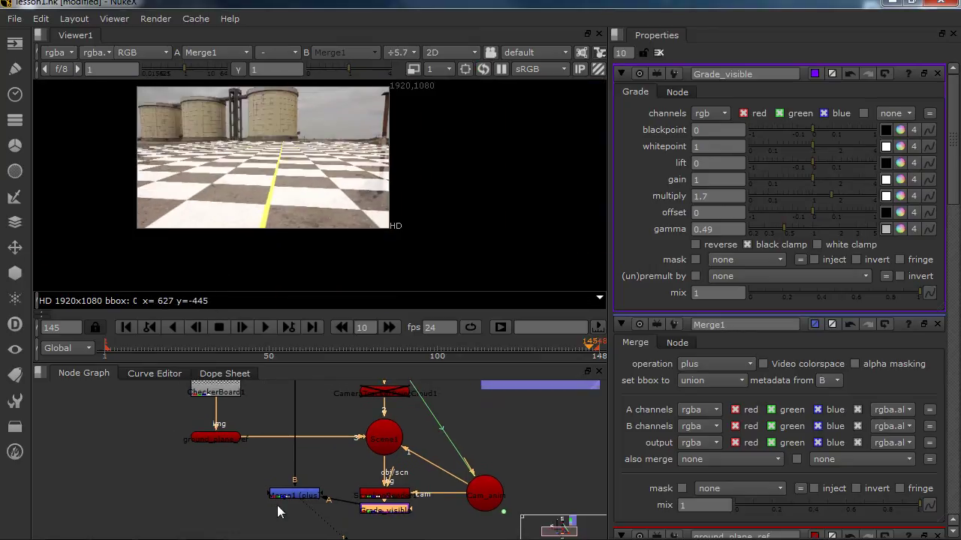
pyautogui.click(292, 496)
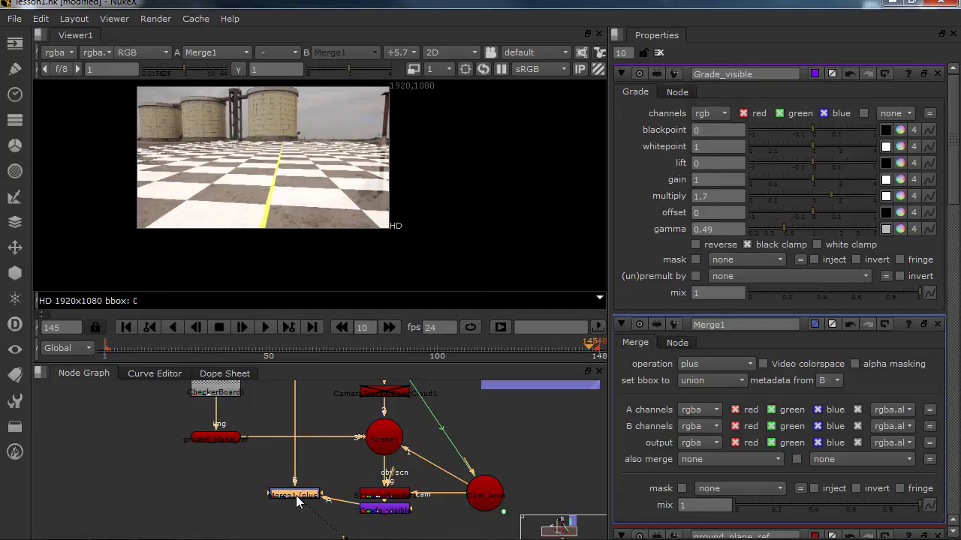
pyautogui.hotkey('alt', 'f')
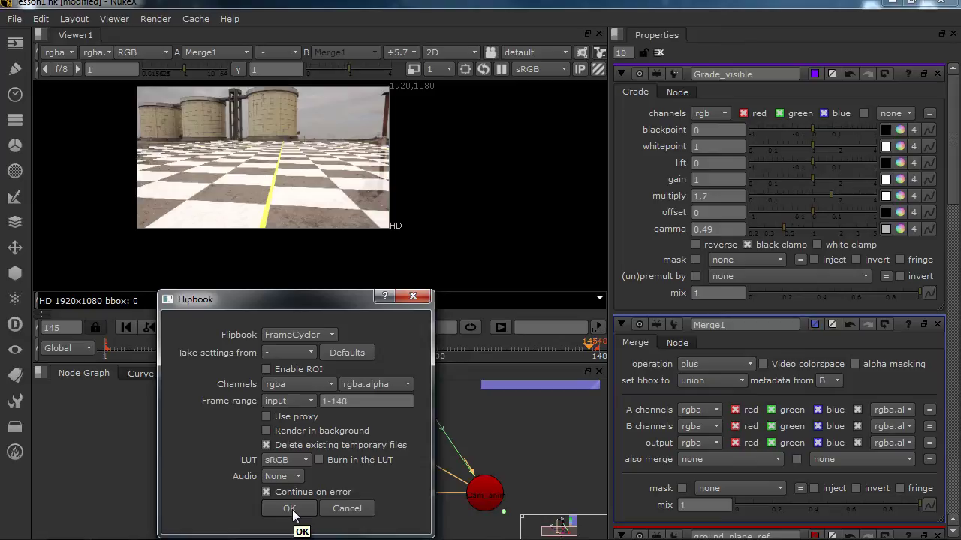
pyautogui.click(290, 509)
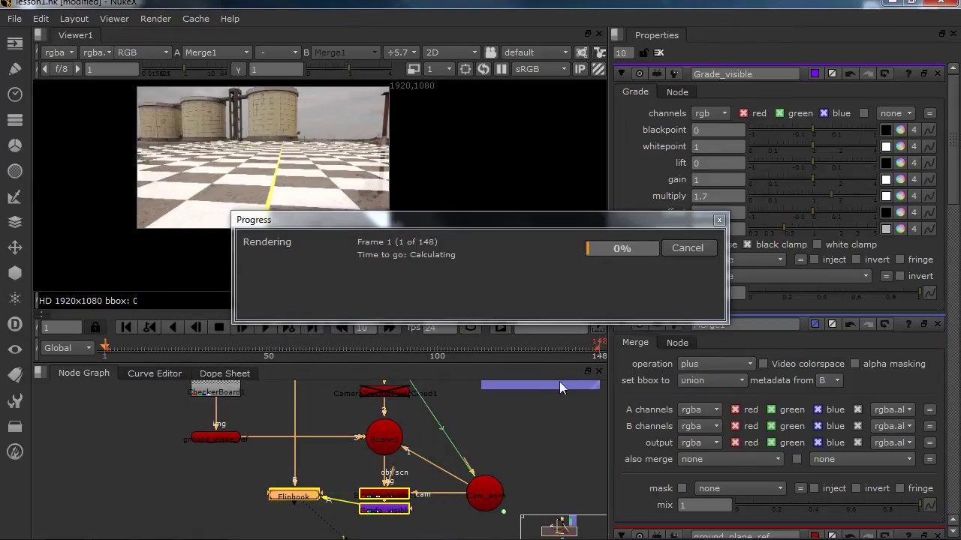
pyautogui.click(174, 488)
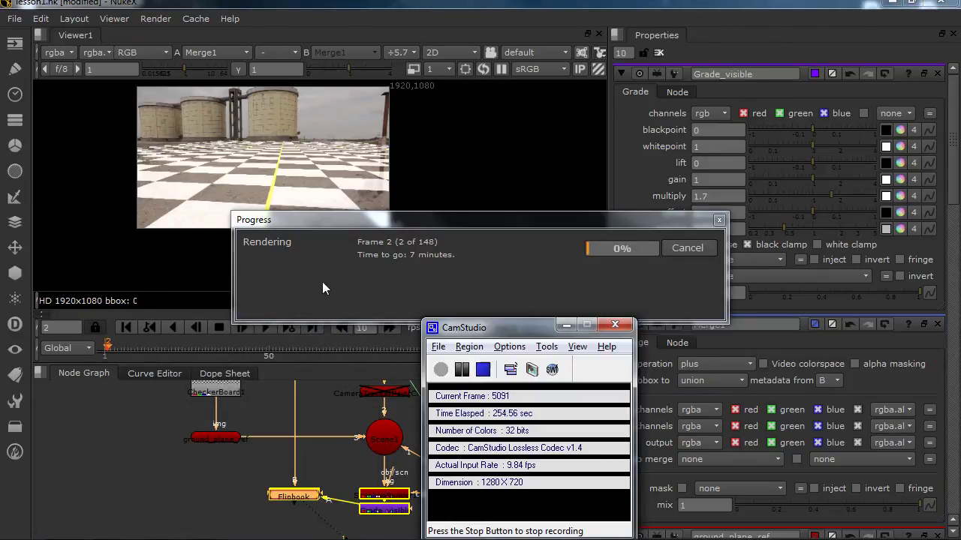
pyautogui.click(462, 369)
pyautogui.click(441, 370)
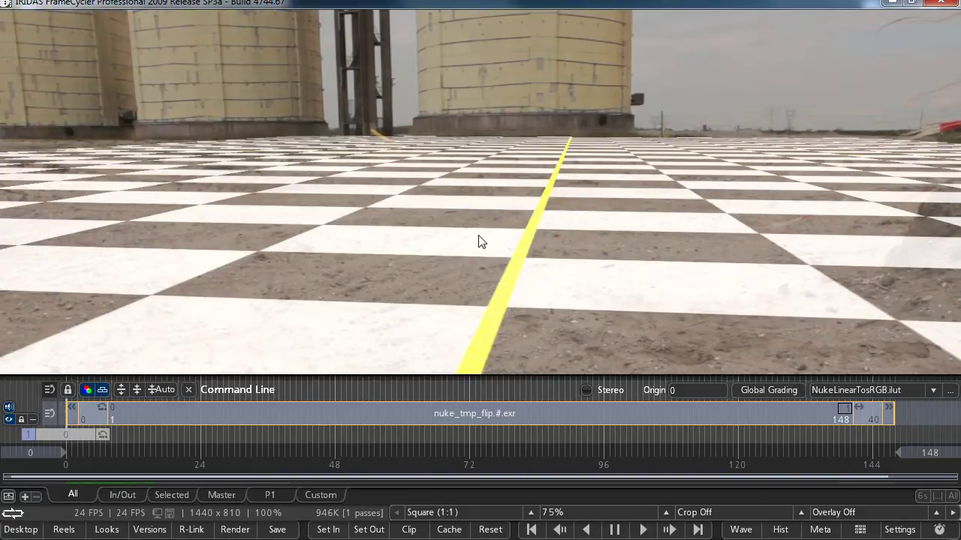
# Play the rendered flipbook with the whole frame in view to check the checkerboard overlay, and close the player
pyautogui.scroll(-3, 482, 241)
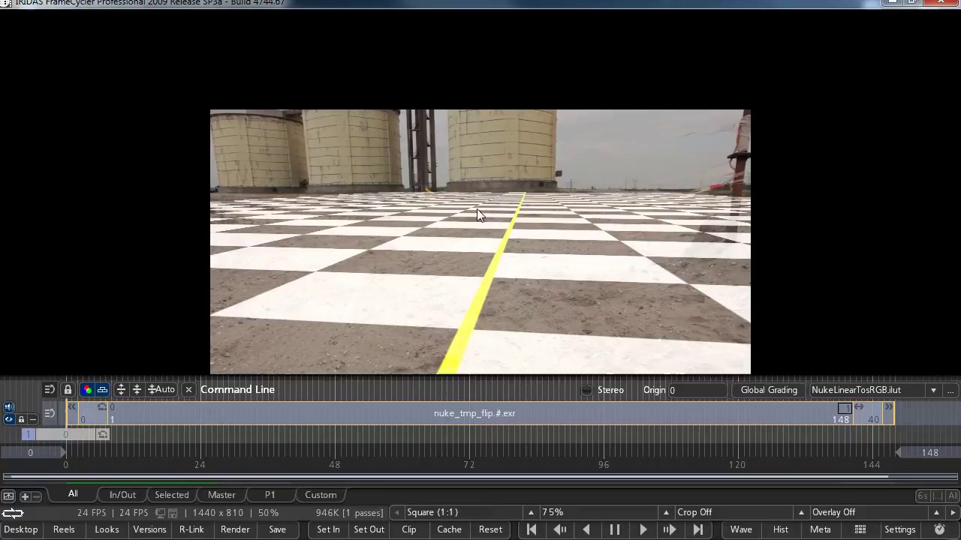
pyautogui.moveTo(477, 209); pyautogui.dragTo(472, 152, button='middle')
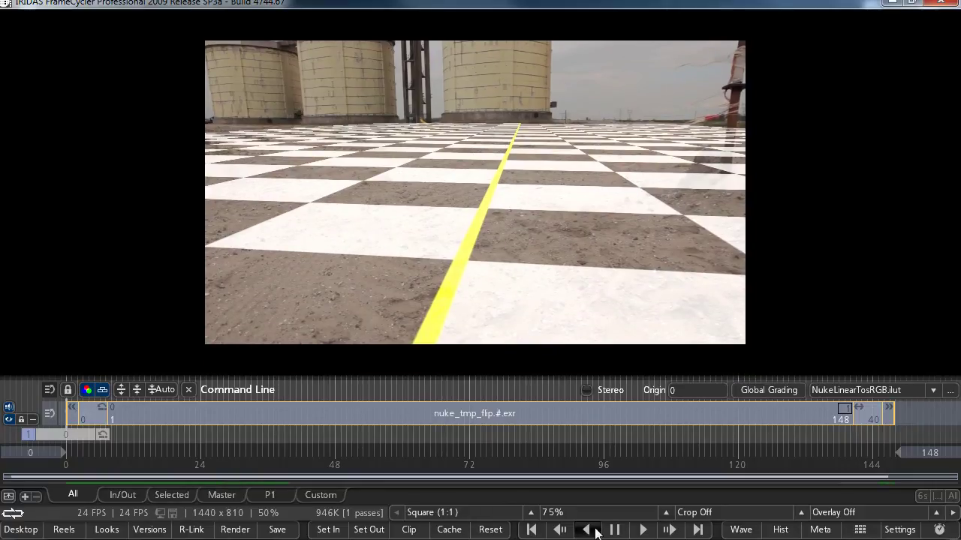
pyautogui.click(644, 529)
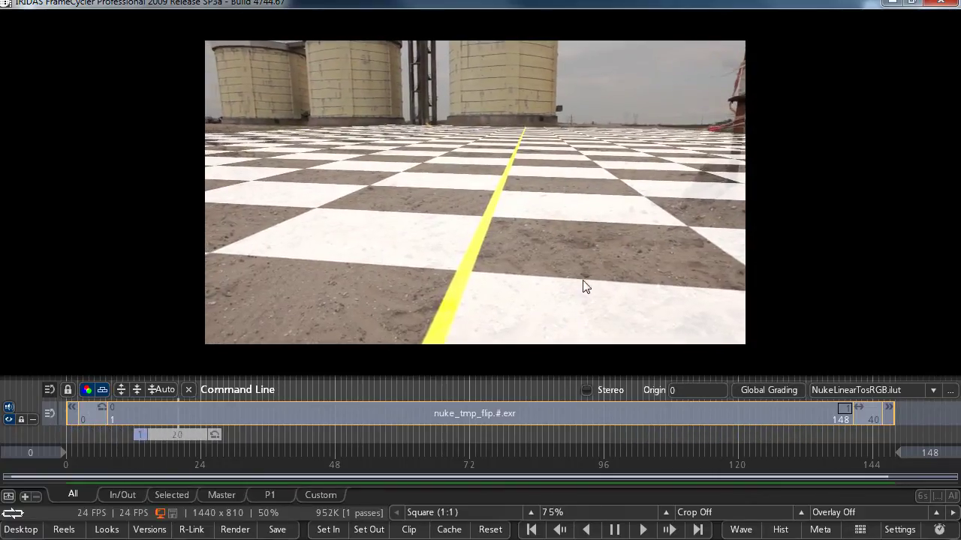
pyautogui.click(933, 2)
# Show the CameraTracker1 node's output with its tracking points over the footage in the viewer
pyautogui.moveTo(267, 218); pyautogui.dragTo(308, 253, button='middle')
pyautogui.scroll(3, 323, 149)
pyautogui.scroll(2, 323, 149)
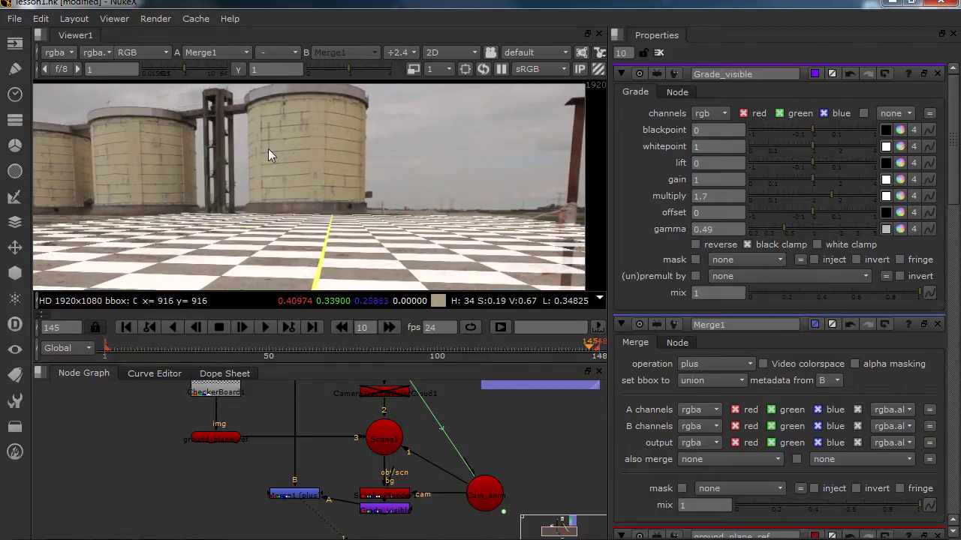
pyautogui.scroll(-3, 336, 484)
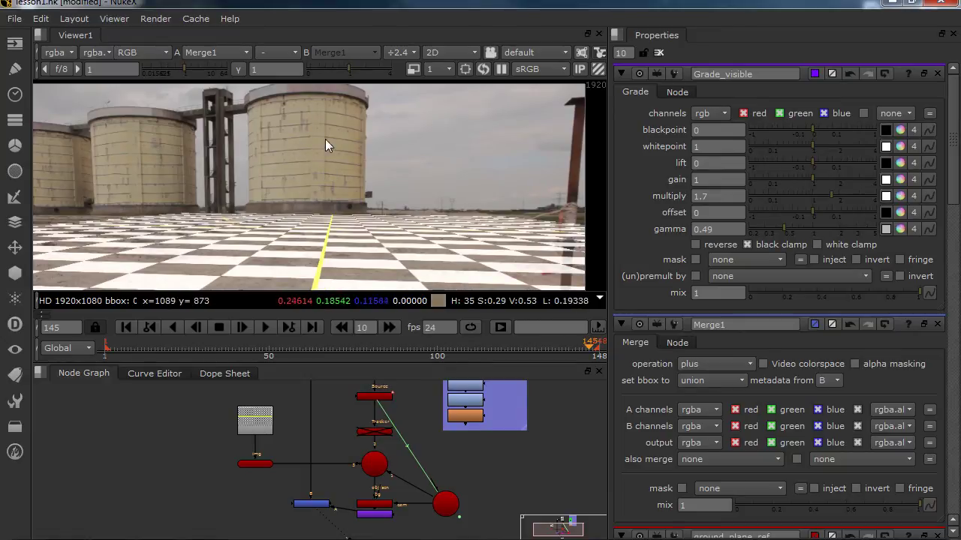
pyautogui.moveTo(342, 519); pyautogui.dragTo(334, 496, button='middle')
pyautogui.click(298, 483)
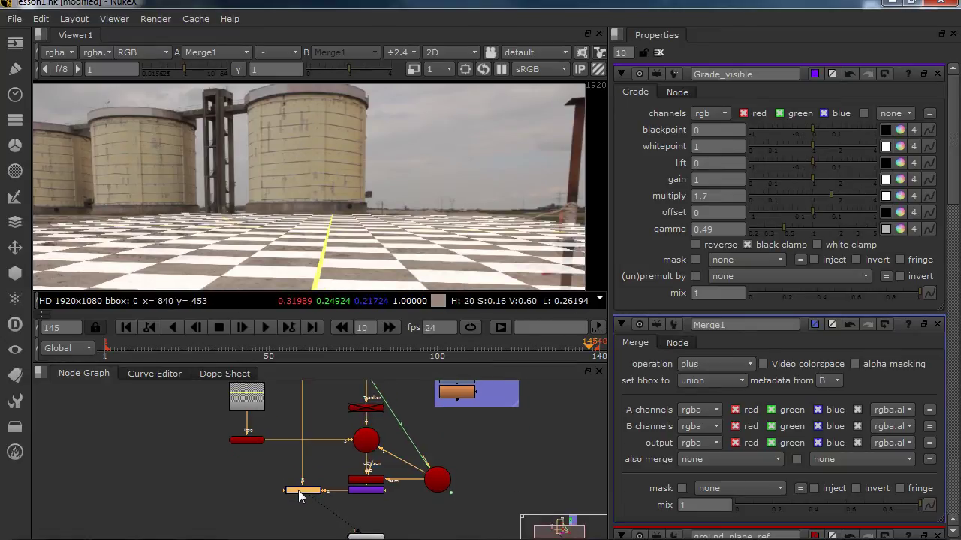
pyautogui.moveTo(316, 426); pyautogui.dragTo(316, 505, button='middle')
pyautogui.moveTo(321, 455)
pyautogui.mouseDown(button='middle')
pyautogui.moveTo(305, 478)
pyautogui.moveTo(332, 448)
pyautogui.mouseUp(button='middle')
pyautogui.scroll(3, 332, 448)
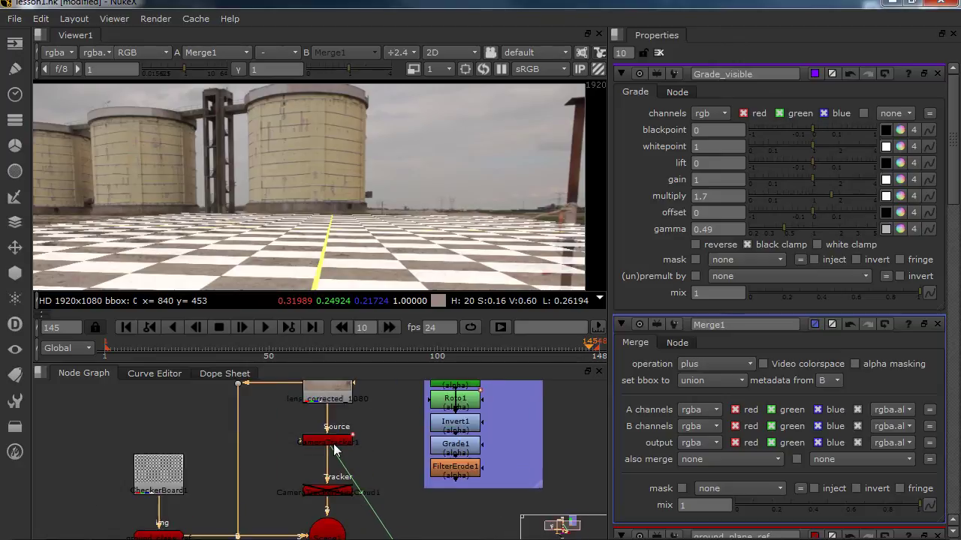
pyautogui.click(334, 443)
pyautogui.click(335, 448)
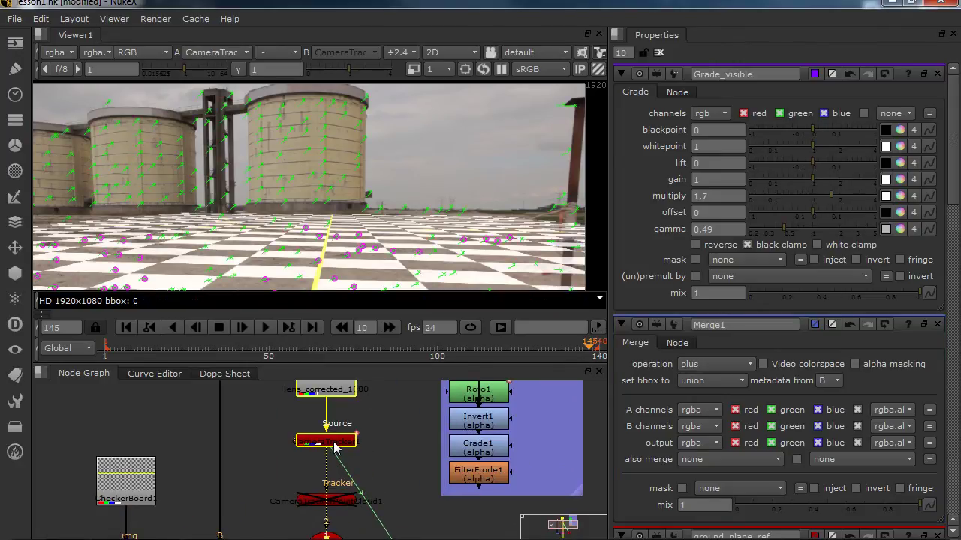
pyautogui.press('1')
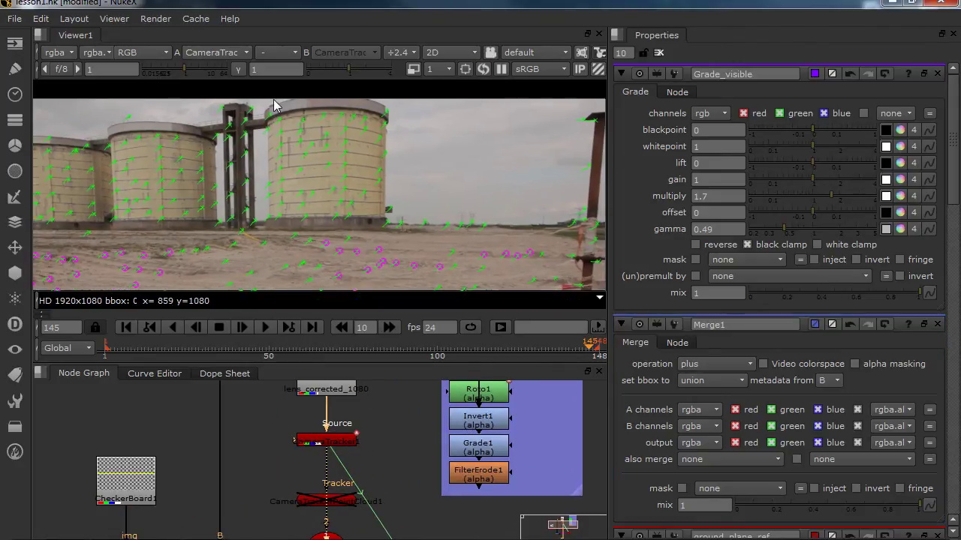
# Select the tracking points on the nearest storage tank and create a cylinder from them
pyautogui.moveTo(272, 100); pyautogui.dragTo(391, 224)
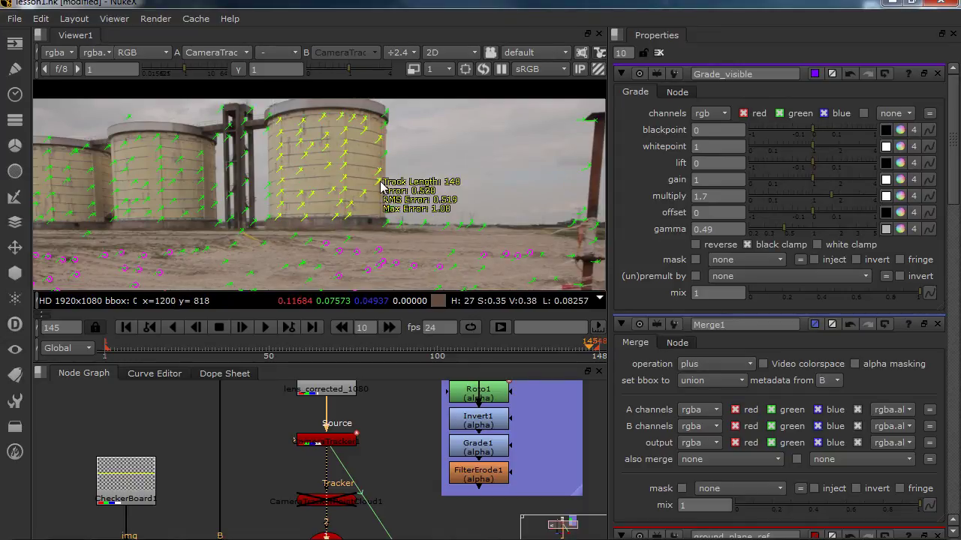
pyautogui.rightClick(383, 189)
pyautogui.moveTo(401, 219)
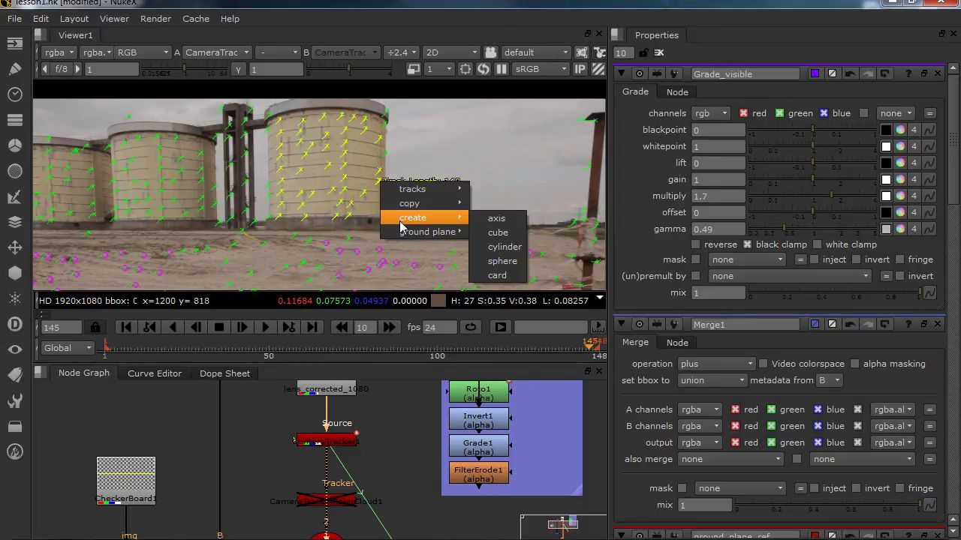
pyautogui.click(503, 246)
# Move the Cylinder1 node out of the mask node group to beside ground_plane_ref and connect its img input to CheckerBoard1
pyautogui.moveTo(207, 495); pyautogui.dragTo(232, 435, button='middle')
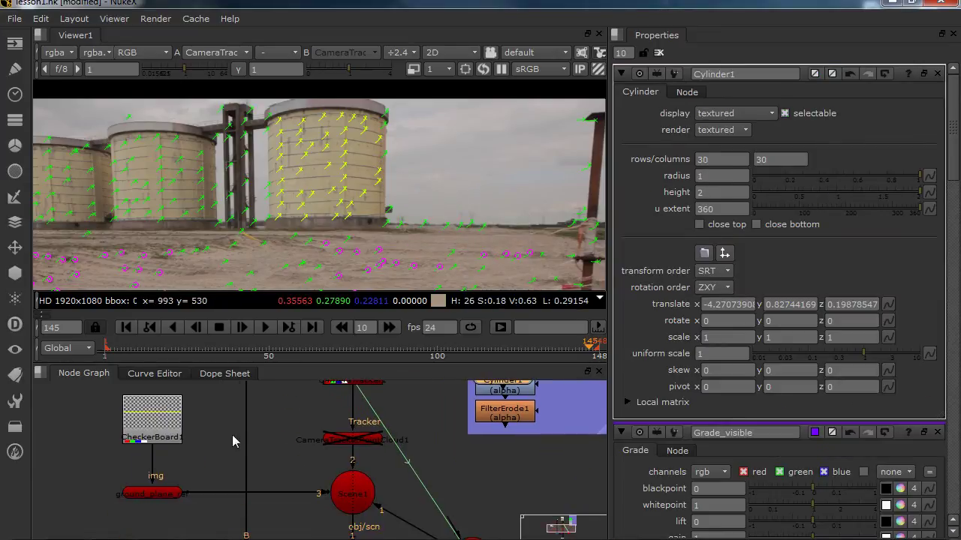
pyautogui.scroll(-3, 232, 435)
pyautogui.moveTo(243, 488); pyautogui.dragTo(227, 539, button='middle')
pyautogui.scroll(2, 328, 473)
pyautogui.press('g')
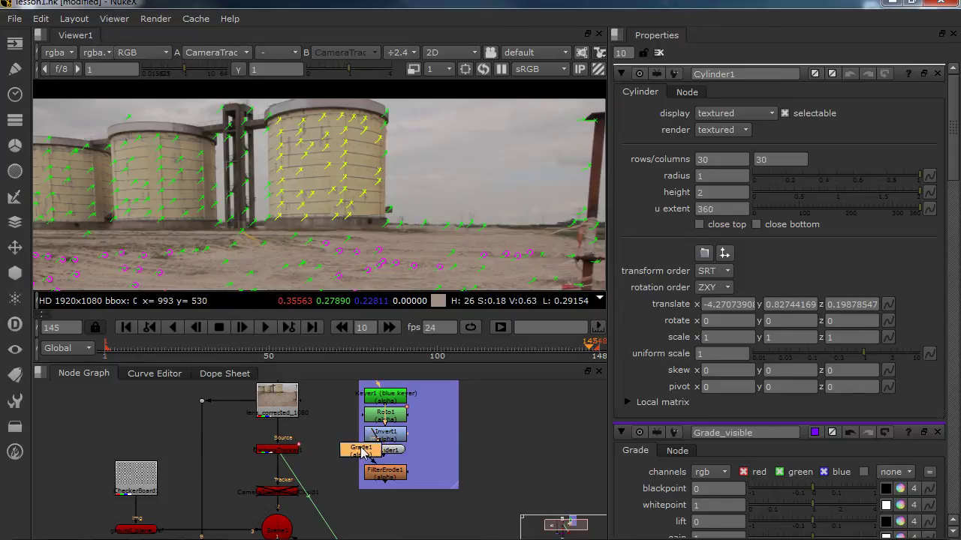
pyautogui.moveTo(374, 451); pyautogui.dragTo(123, 480)
pyautogui.moveTo(162, 458); pyautogui.dragTo(255, 394, button='middle')
pyautogui.moveTo(212, 415)
pyautogui.mouseDown()
pyautogui.moveTo(166, 422)
pyautogui.moveTo(161, 460)
pyautogui.moveTo(214, 428)
pyautogui.mouseUp()
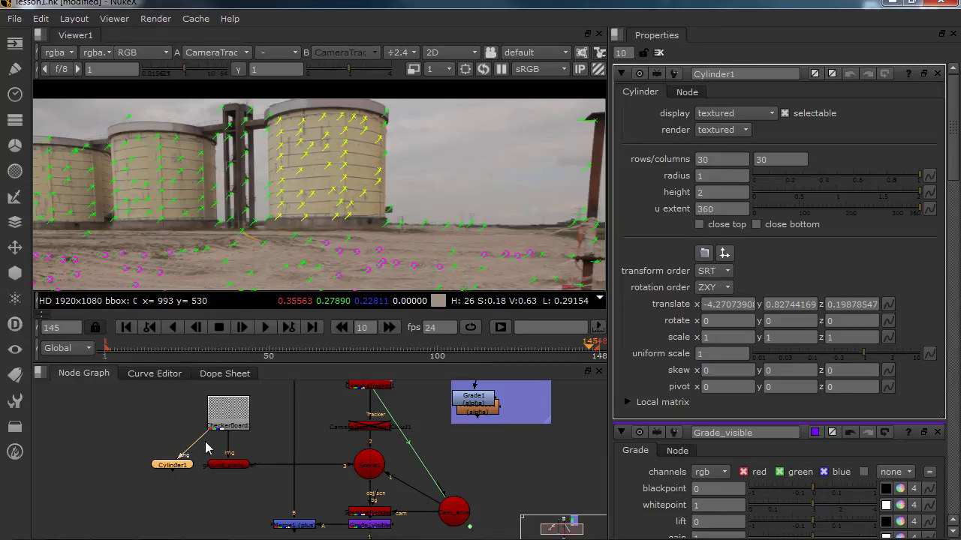
pyautogui.click(202, 483)
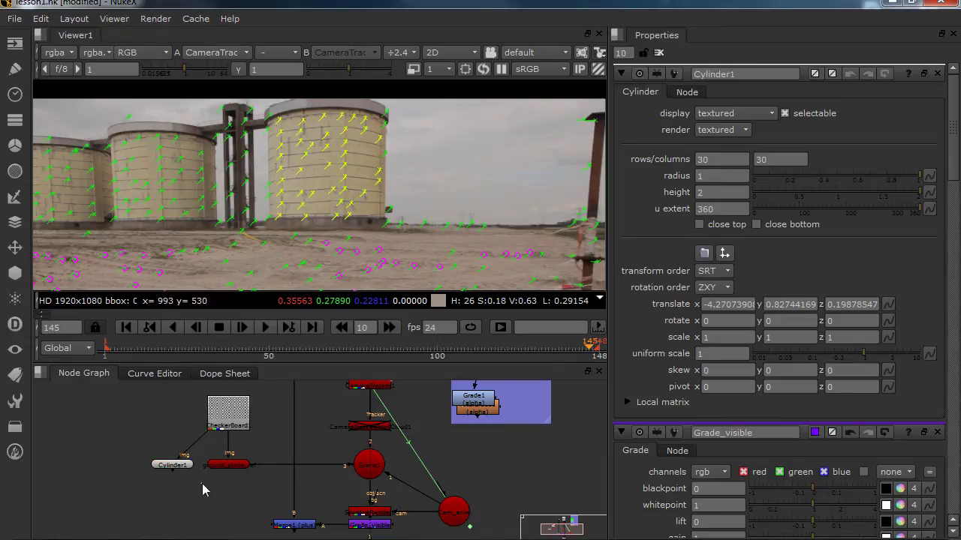
# Add a MergeGeo node below Cylinder1 and ground_plane_ref and connect both geometry nodes to its inputs
pyautogui.press('Tab')
pyautogui.write('mer')
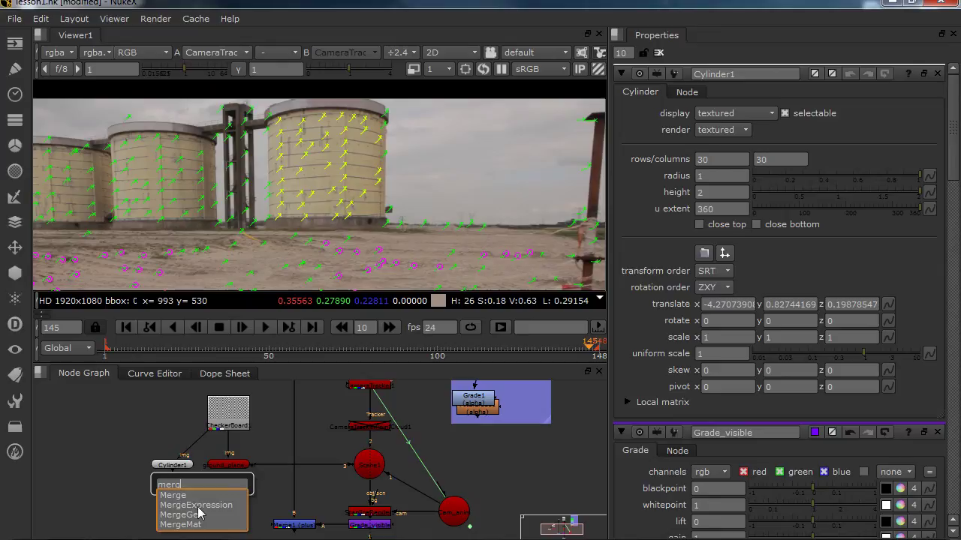
pyautogui.click(199, 515)
pyautogui.moveTo(169, 466); pyautogui.dragTo(171, 468)
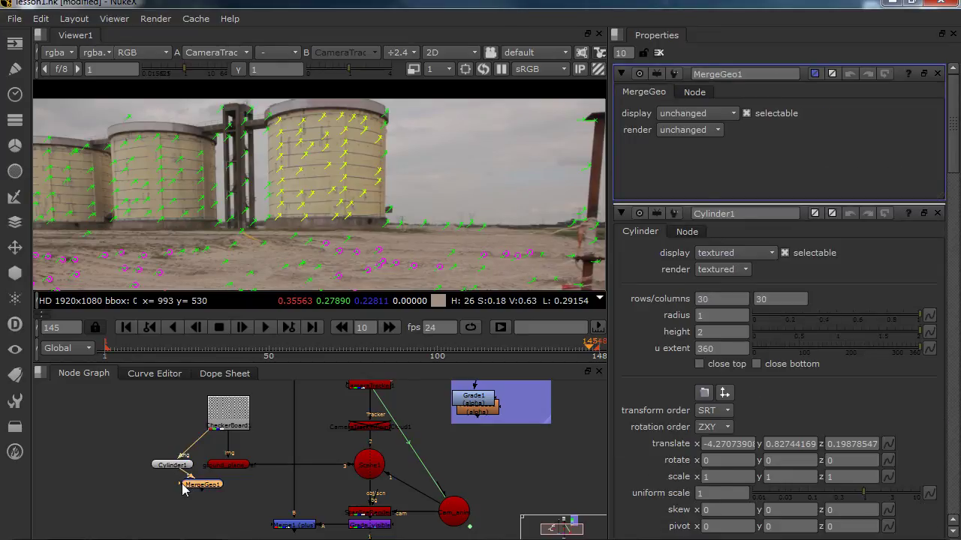
pyautogui.moveTo(225, 479); pyautogui.dragTo(228, 465)
pyautogui.moveTo(225, 463); pyautogui.dragTo(228, 479, button='middle')
# Center CheckerBoard1 above the geometry nodes, and move the group up so MergeGeo1 feeds Scene1 in a straight line
pyautogui.moveTo(229, 442); pyautogui.dragTo(207, 440)
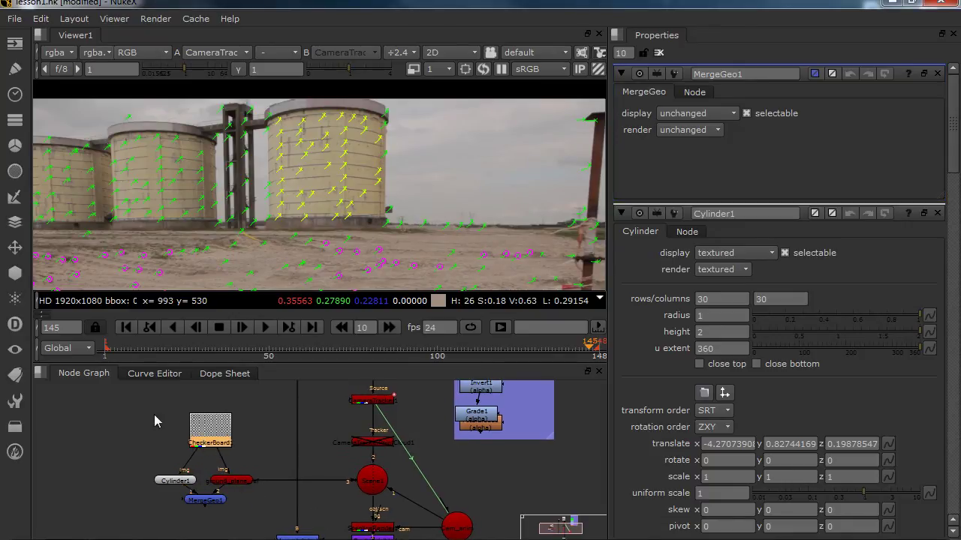
pyautogui.moveTo(121, 407); pyautogui.dragTo(258, 525)
pyautogui.moveTo(236, 482); pyautogui.dragTo(208, 478)
pyautogui.click(219, 494)
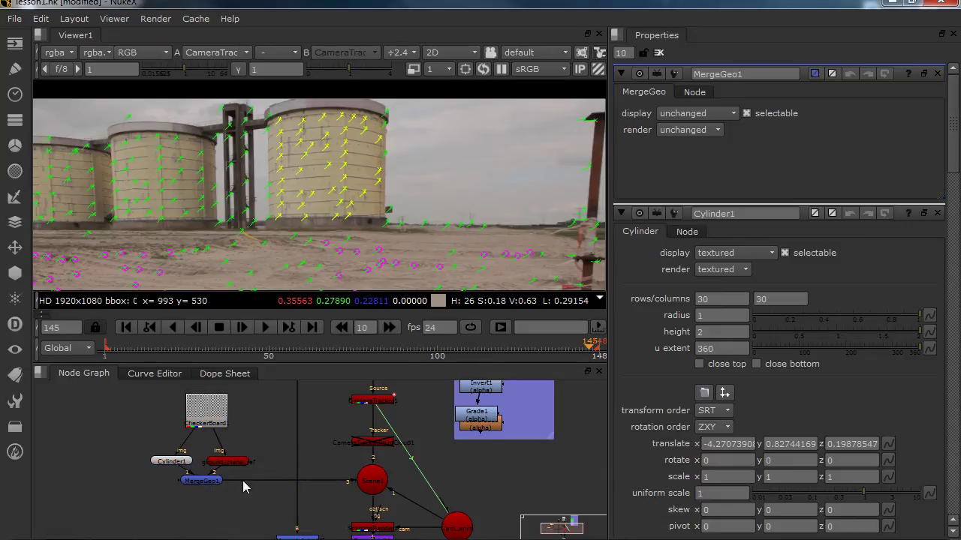
# View Scene1 in 3D and orbit around the checkered cylinder standing on the ground plane
pyautogui.moveTo(242, 481); pyautogui.dragTo(218, 462, button='middle')
pyautogui.click(348, 462)
pyautogui.press('1')
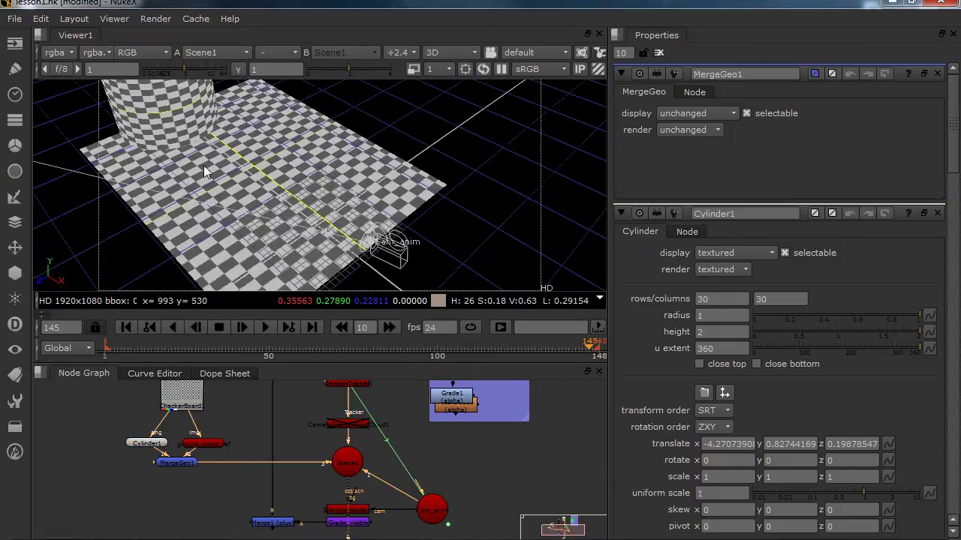
pyautogui.keyDown('ctrl'); pyautogui.moveTo(203, 166); pyautogui.dragTo(135, 187); pyautogui.keyUp('ctrl')
# View Merge1 to compare the checkered cylinder with the storage tank in the footage
pyautogui.moveTo(313, 507); pyautogui.dragTo(330, 448, button='middle')
pyautogui.click(290, 463)
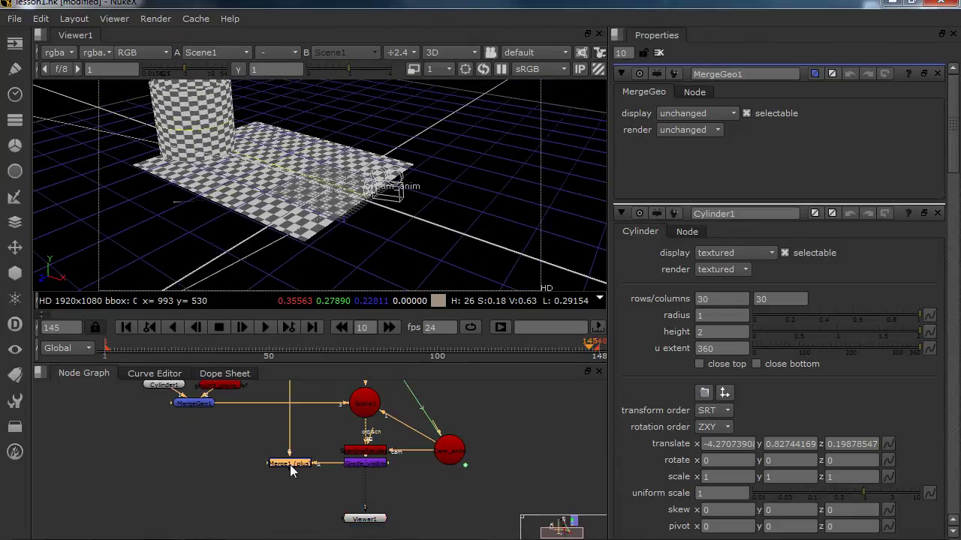
pyautogui.press('1')
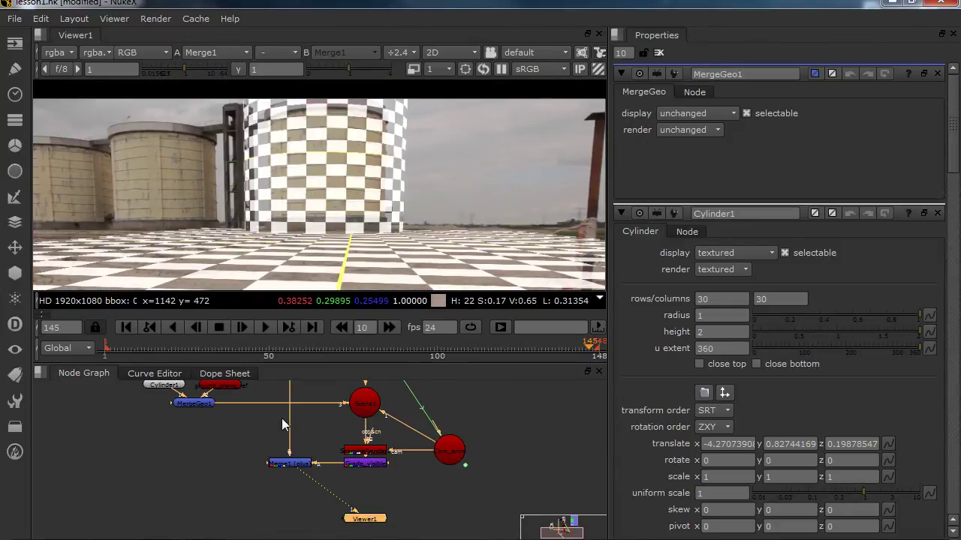
# Set Cylinder1's uniform scale to 0.75 and shift it along Z to about 0.17 to fit the tank
pyautogui.moveTo(244, 448); pyautogui.dragTo(271, 507, button='middle')
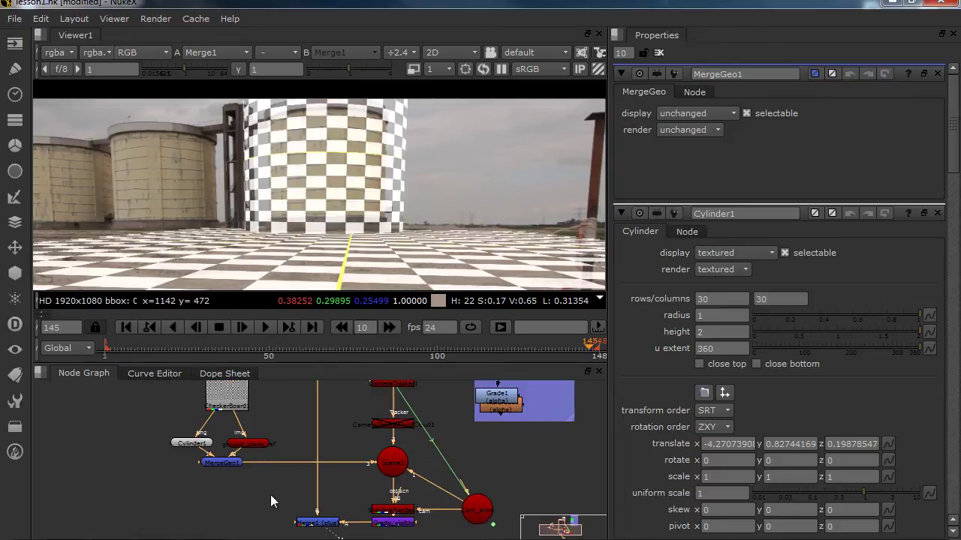
pyautogui.doubleClick(192, 443)
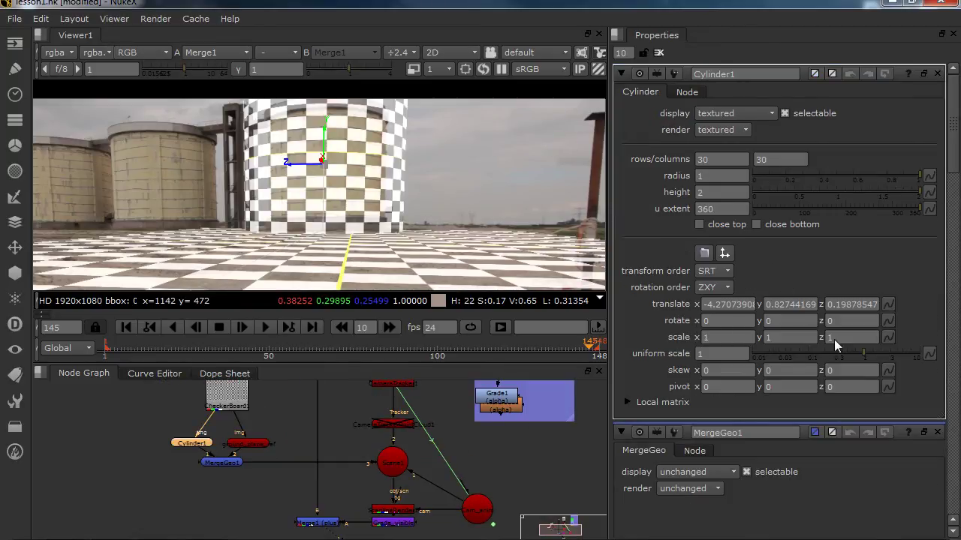
pyautogui.click(722, 356)
pyautogui.write('0.7')
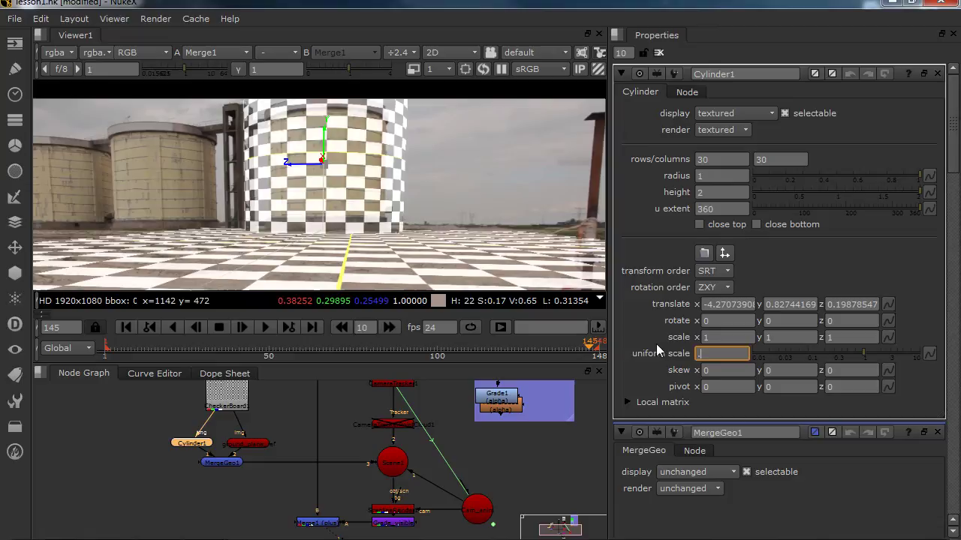
pyautogui.press('Return')
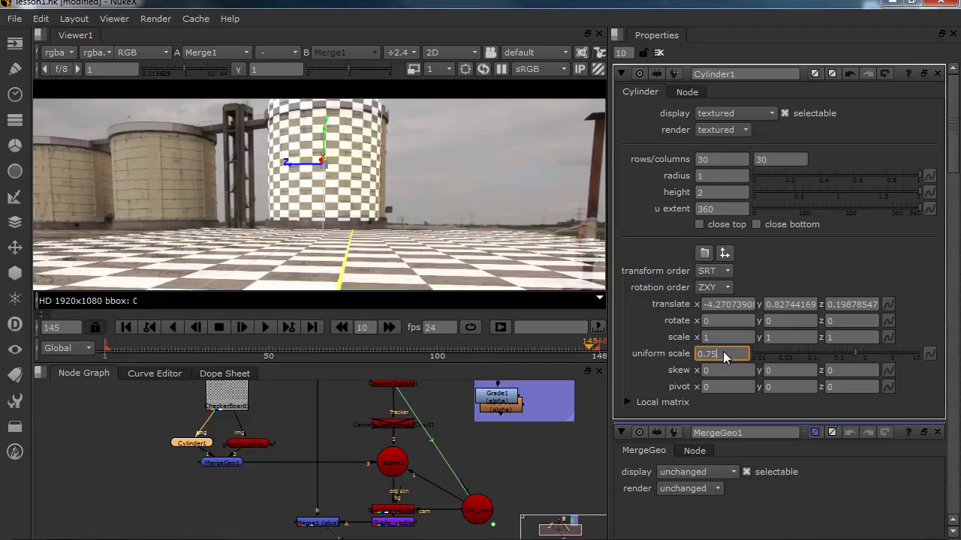
pyautogui.write('5')
pyautogui.press('Return')
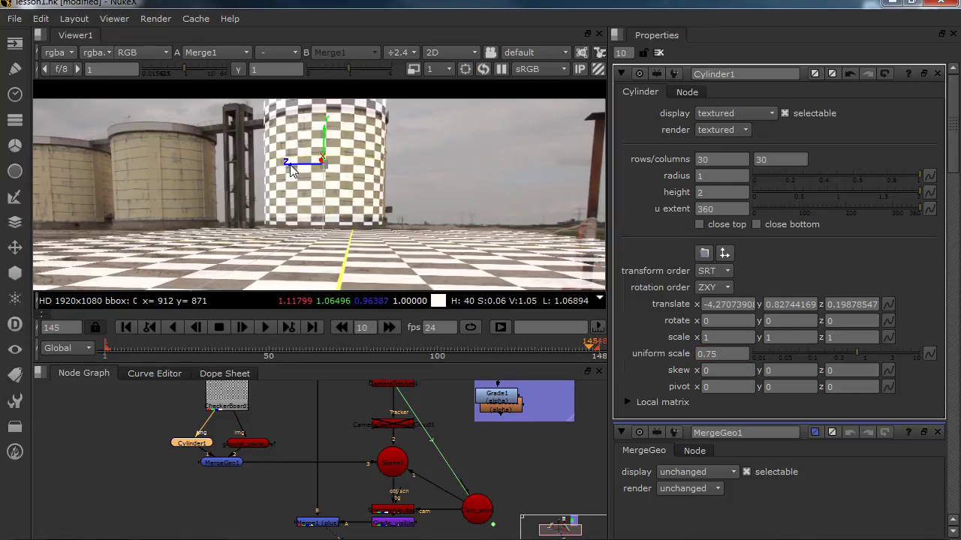
pyautogui.moveTo(292, 169); pyautogui.dragTo(292, 170)
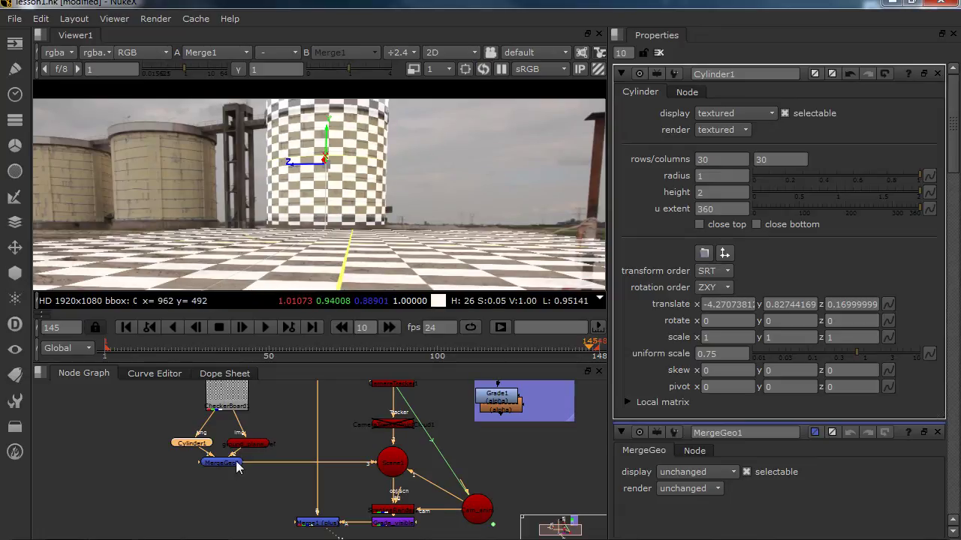
# View Scene1 in 3D to check the resized cylinder against the ground plane
pyautogui.click(385, 465)
pyautogui.press('1')
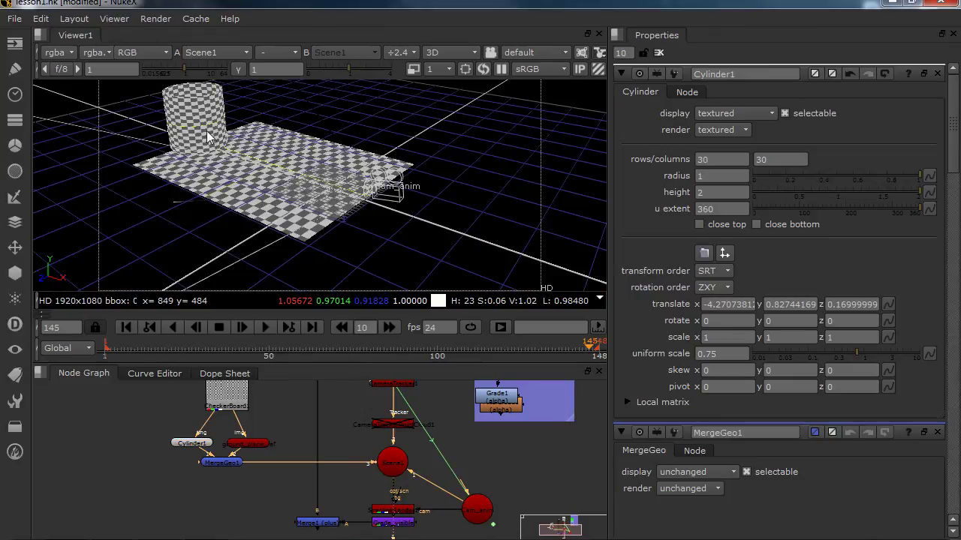
# Lower the checkered cylinder along Y to about 0.725 so its base meets the ground plane
pyautogui.click(208, 135)
pyautogui.press('f')
pyautogui.keyDown('ctrl'); pyautogui.moveTo(396, 232); pyautogui.dragTo(294, 179); pyautogui.keyUp('ctrl')
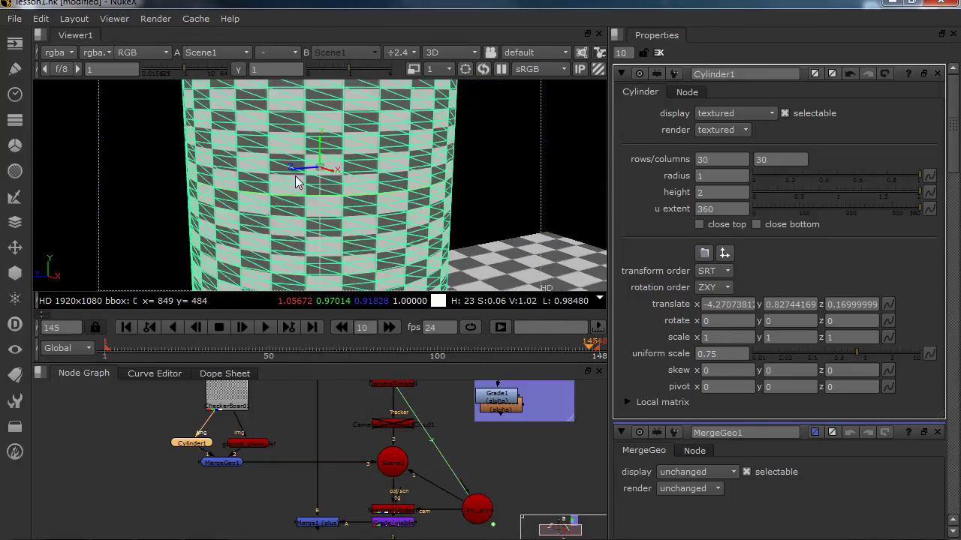
pyautogui.scroll(-3, 293, 181)
pyautogui.keyDown('ctrl'); pyautogui.moveTo(308, 231); pyautogui.dragTo(228, 174); pyautogui.keyUp('ctrl')
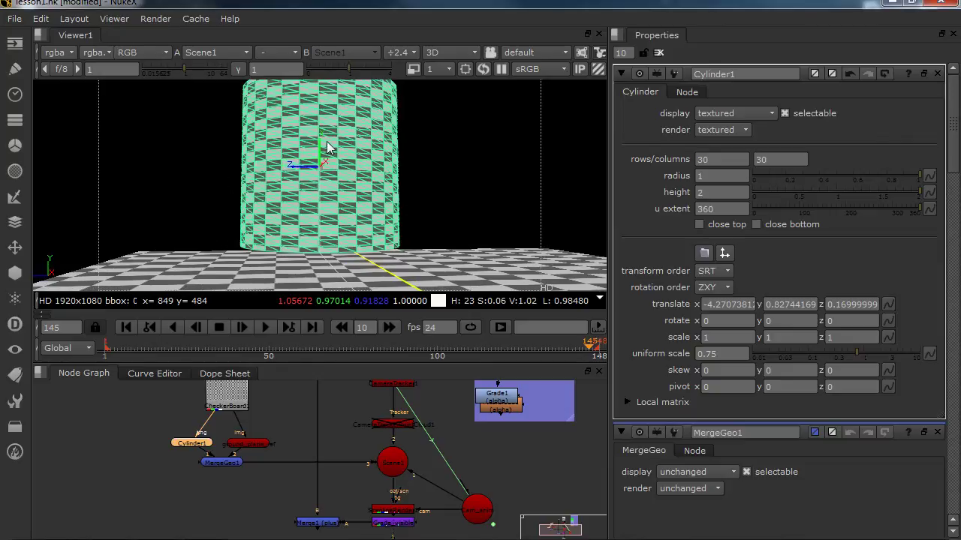
pyautogui.moveTo(320, 148); pyautogui.dragTo(253, 206)
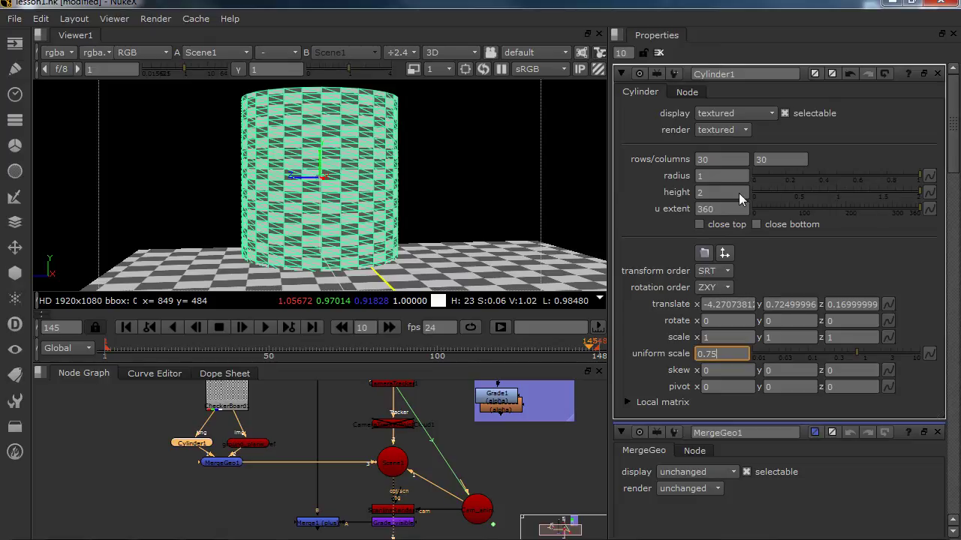
# Set Cylinder1's height to 1.8 and lower it along Y to about 0.665 to seat it on the ground plane
pyautogui.click(705, 190)
pyautogui.press('Down')
pyautogui.press('BackSpace')
pyautogui.write('8')
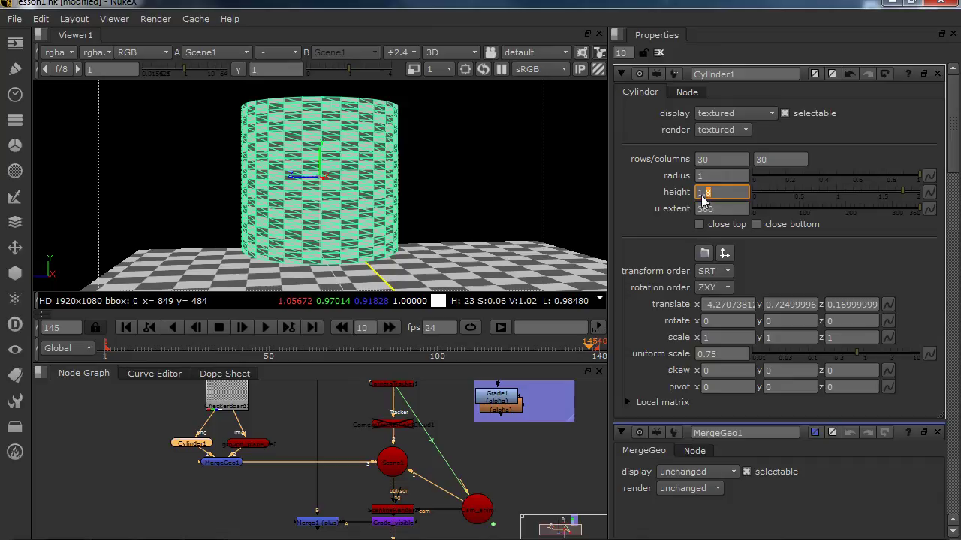
pyautogui.moveTo(321, 159); pyautogui.dragTo(321, 166)
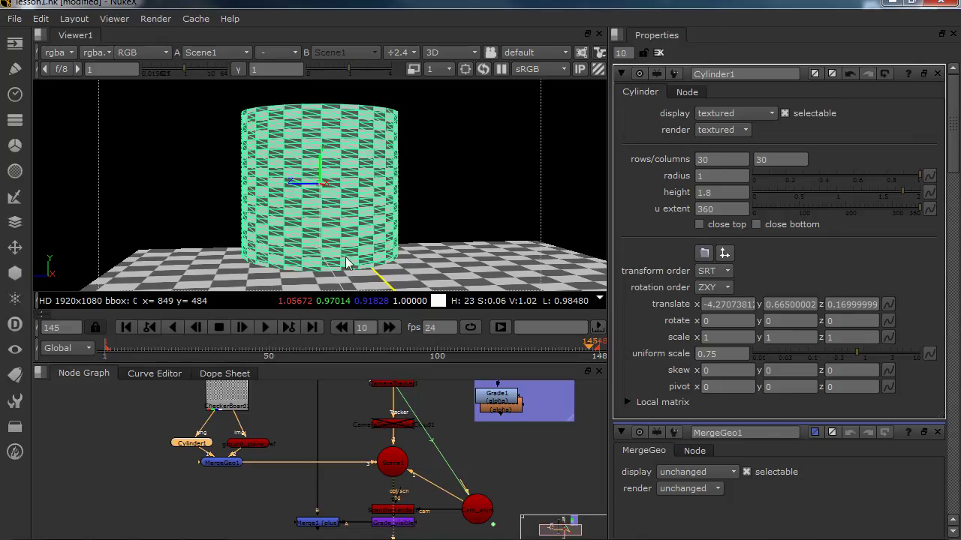
pyautogui.keyDown('ctrl'); pyautogui.moveTo(347, 257); pyautogui.dragTo(346, 393); pyautogui.keyUp('ctrl')
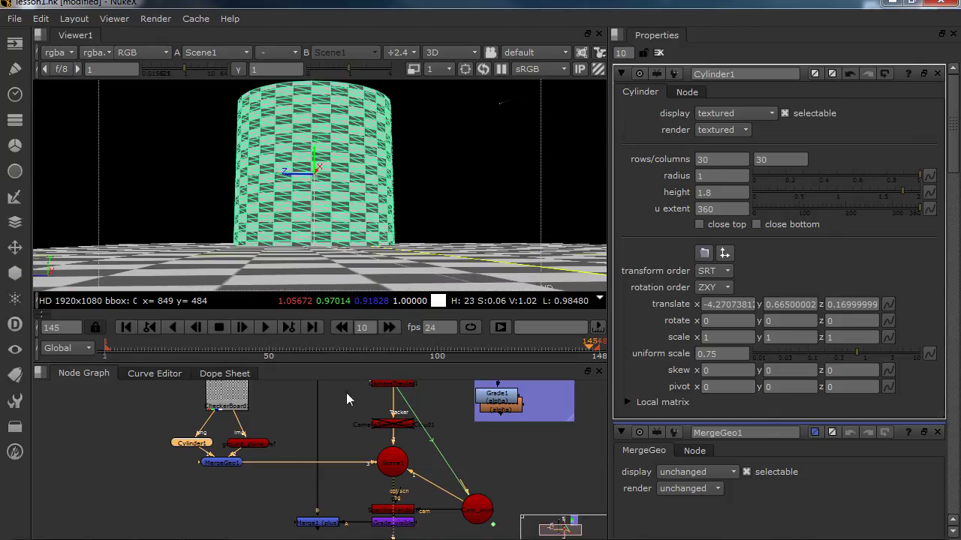
# View Merge1 and scrub through the footage to frame 148 to compare the shortened cylinder with the storage tank
pyautogui.click(319, 525)
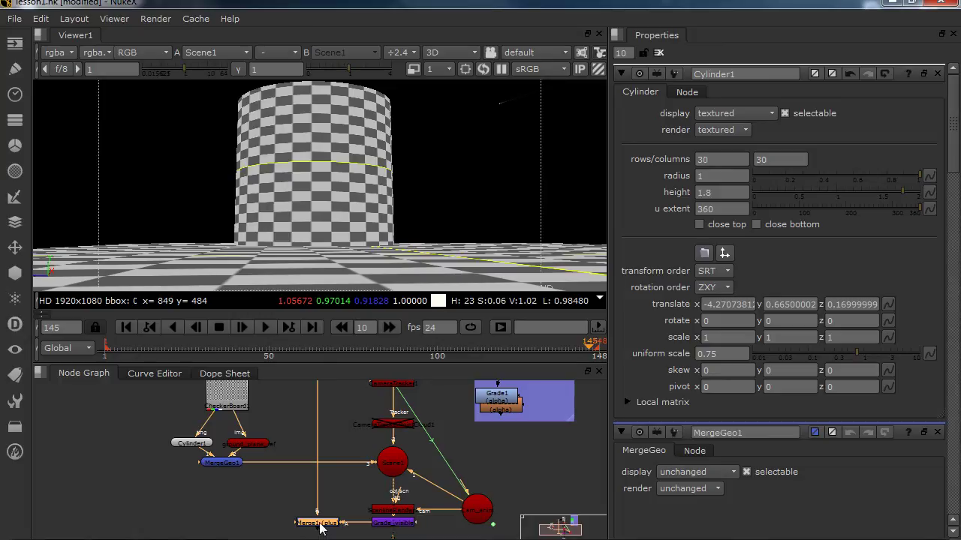
pyautogui.press('1')
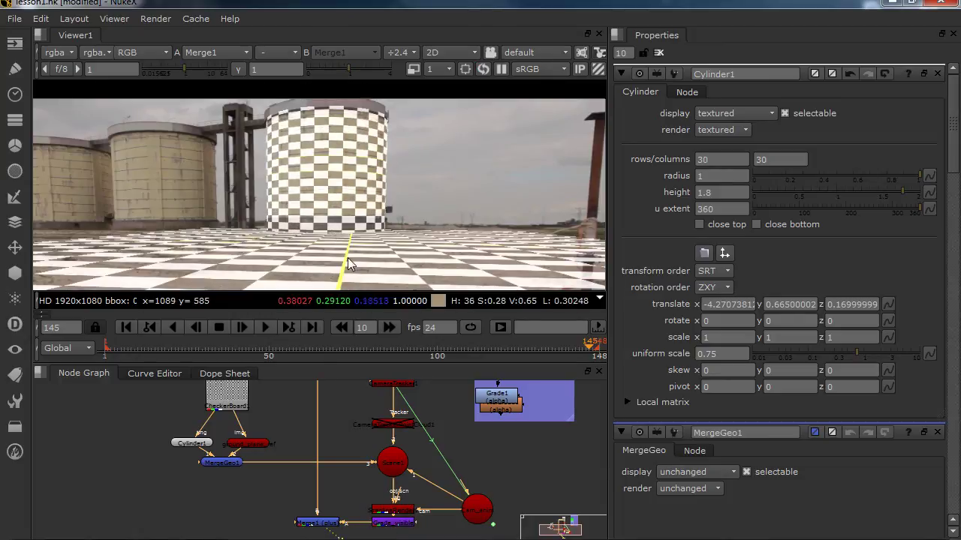
pyautogui.moveTo(124, 352); pyautogui.dragTo(600, 345)
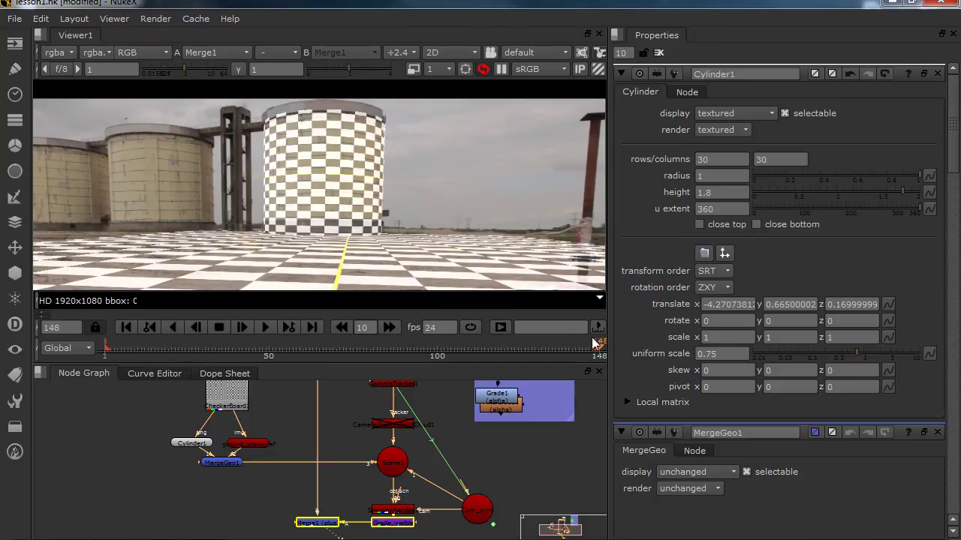
pyautogui.scroll(-2, 361, 238)
pyautogui.scroll(3, 389, 181)
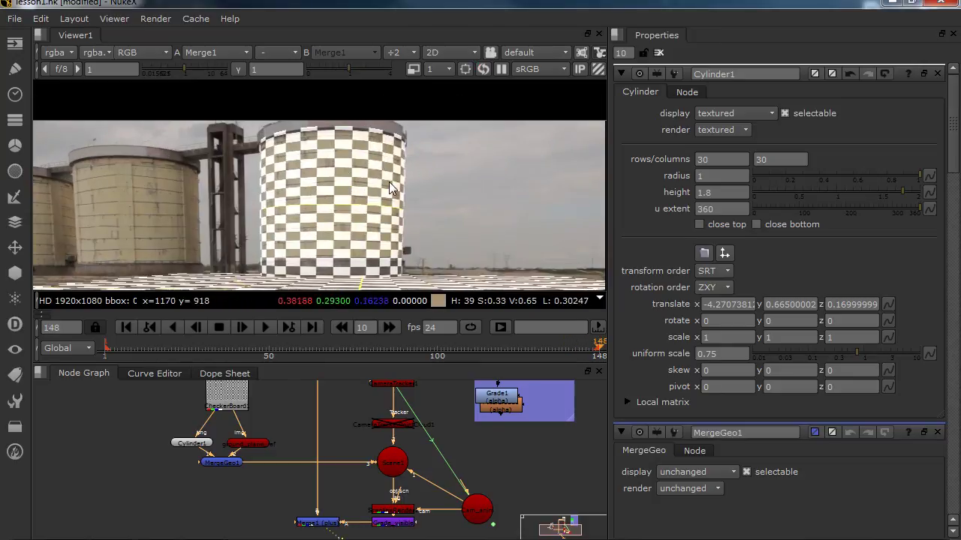